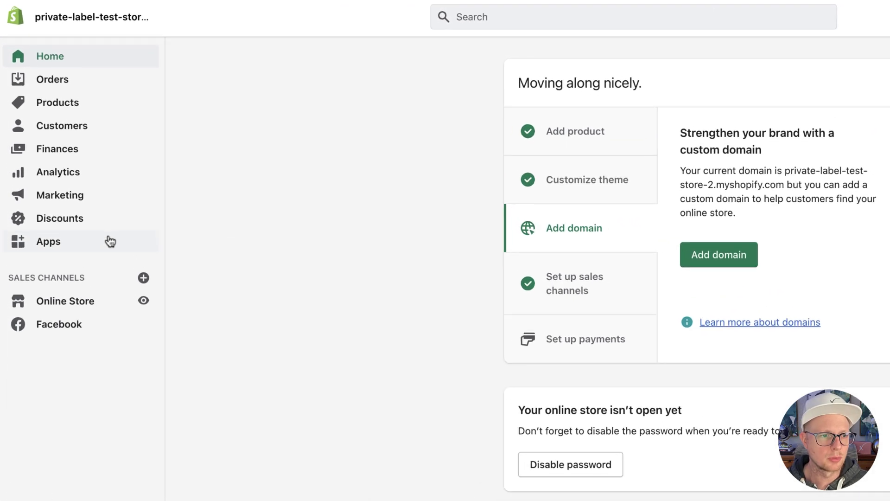
# Step: Launch the Shopify Email app and start a new email campaign
pyautogui.click(54, 164)
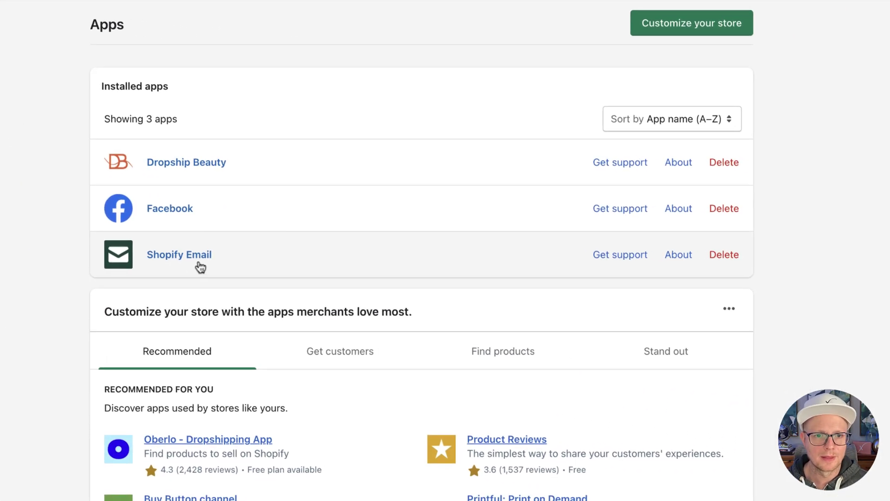
pyautogui.click(185, 257)
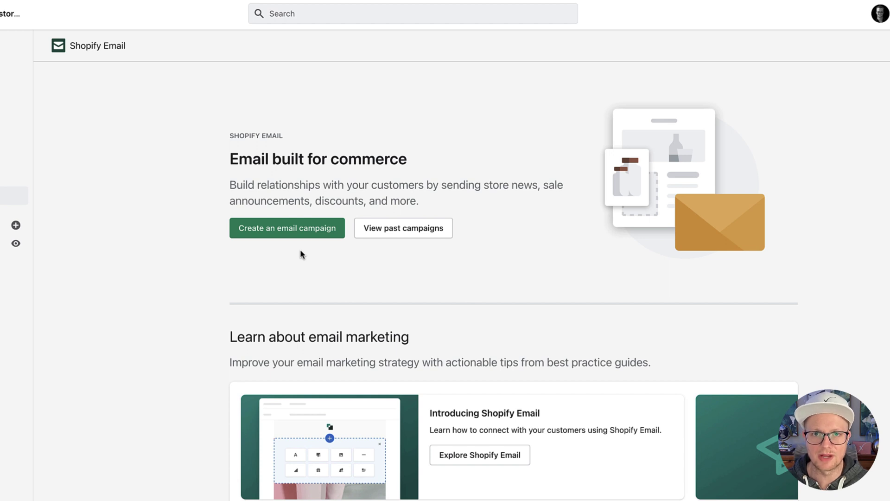
pyautogui.click(287, 228)
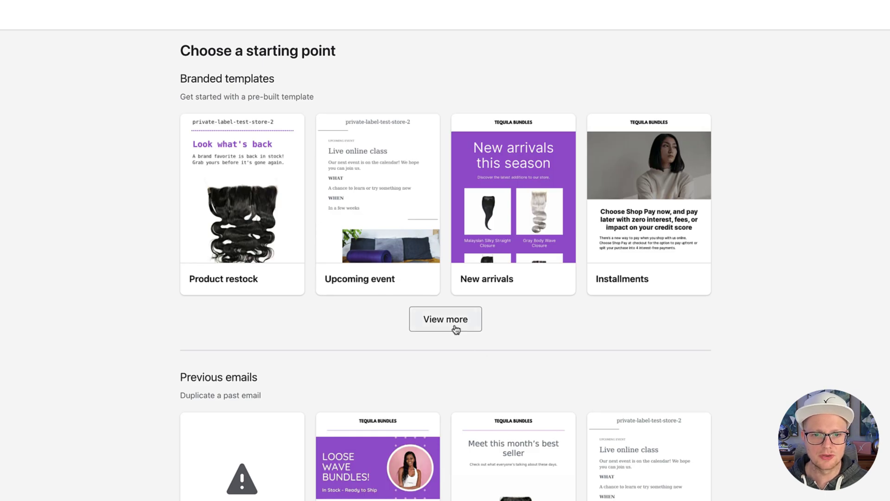
# Step: Filter branded templates to Promotions, preview the Discount template and select it
pyautogui.click(445, 320)
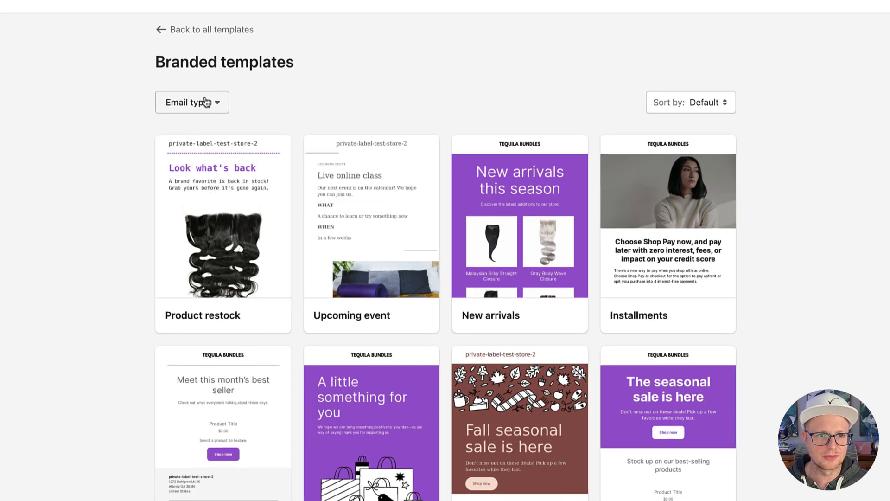
pyautogui.click(206, 102)
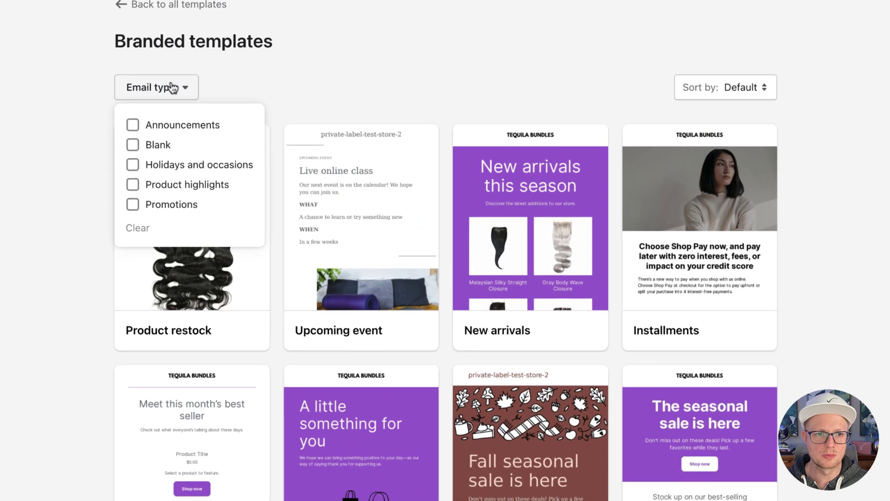
pyautogui.click(173, 206)
pyautogui.click(456, 23)
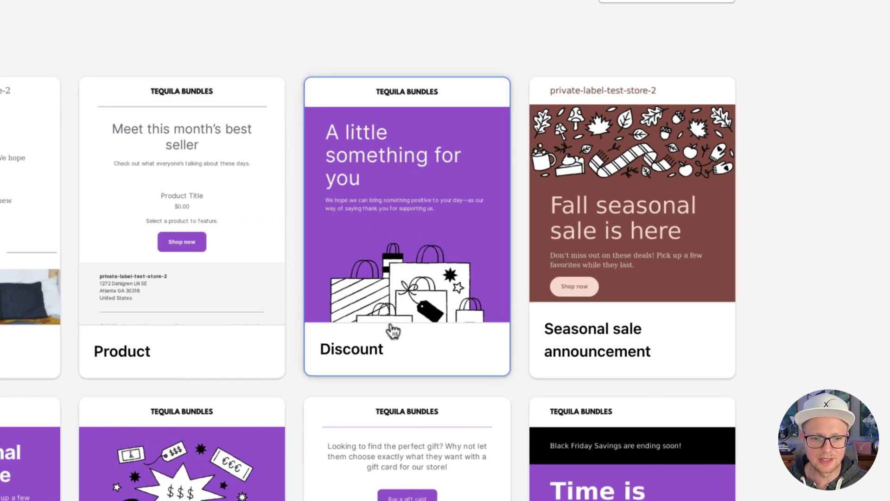
pyautogui.click(393, 330)
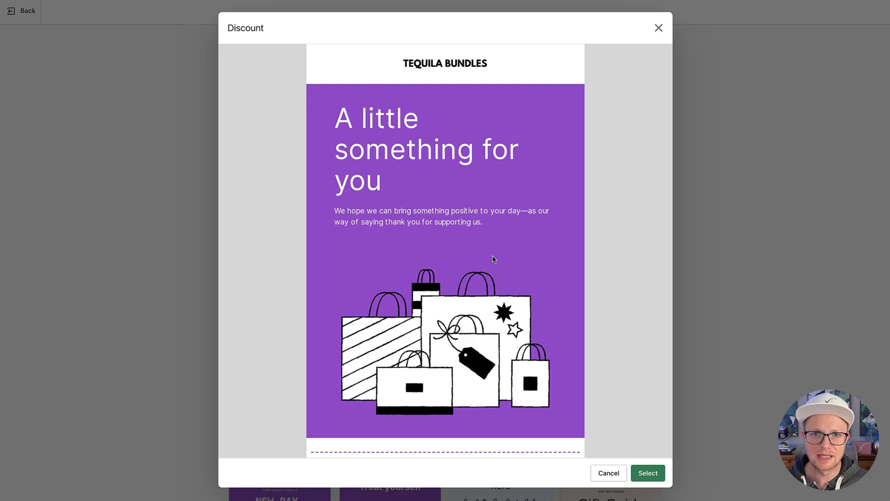
pyautogui.scroll(-4, 494, 258)
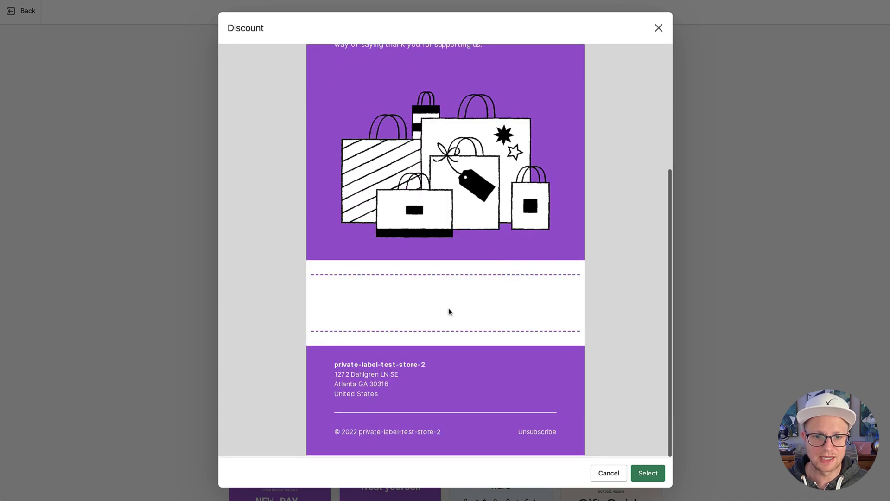
pyautogui.click(651, 470)
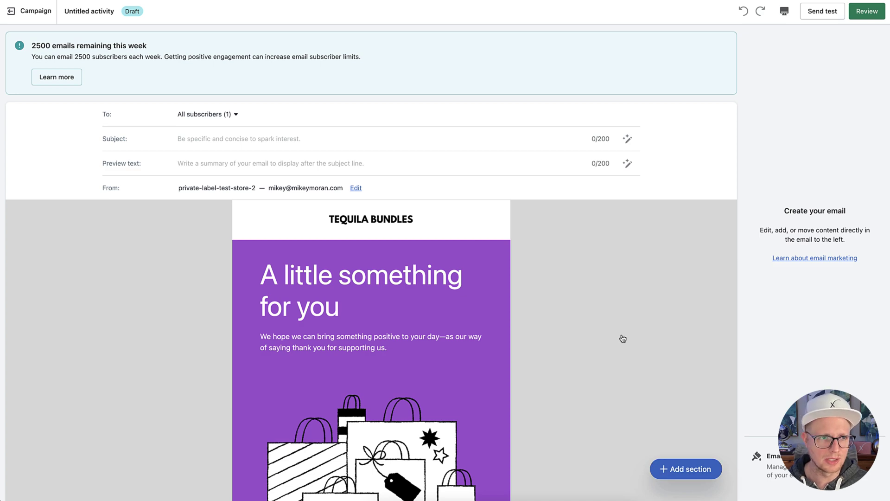
# Step: Keep All subscribers as recipients and set the subject 'Body Wave Bundles on Sale Today!'
pyautogui.click(226, 116)
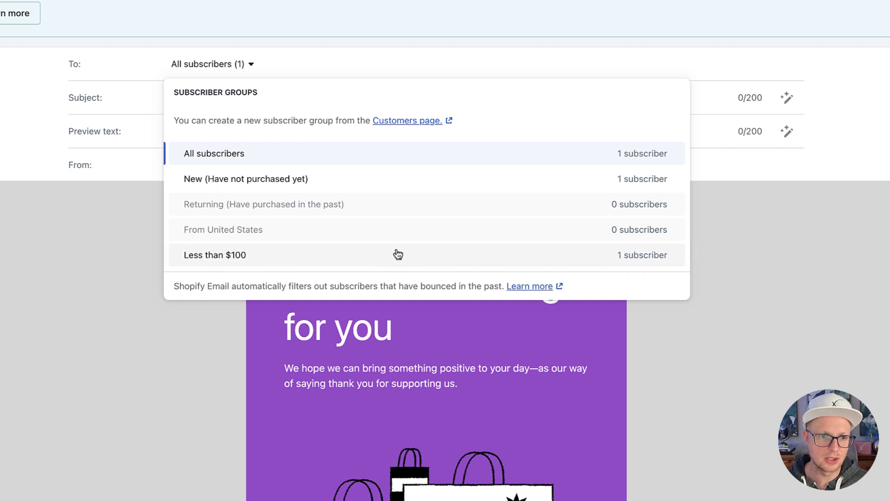
pyautogui.click(218, 159)
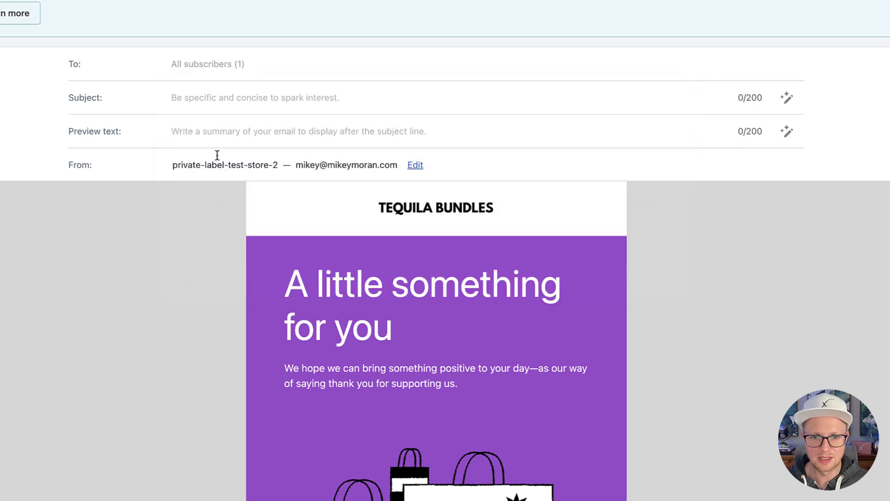
pyautogui.click(215, 99)
pyautogui.moveTo(436, 325)
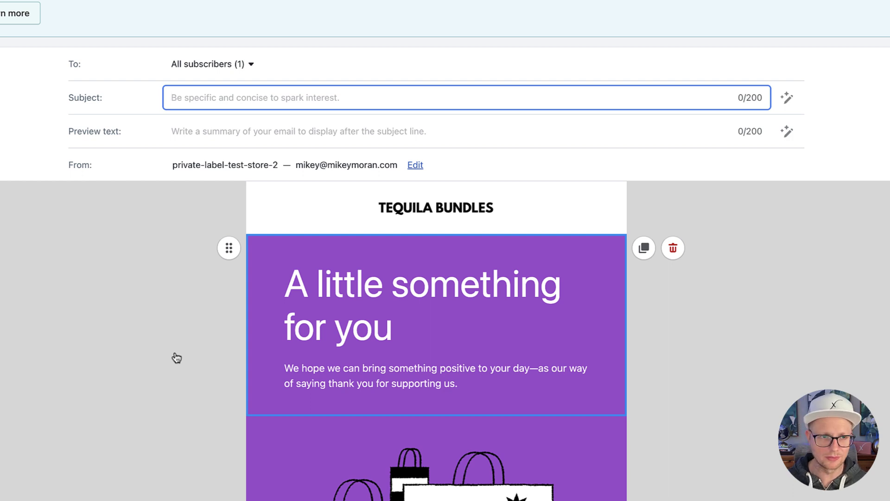
pyautogui.write('B')
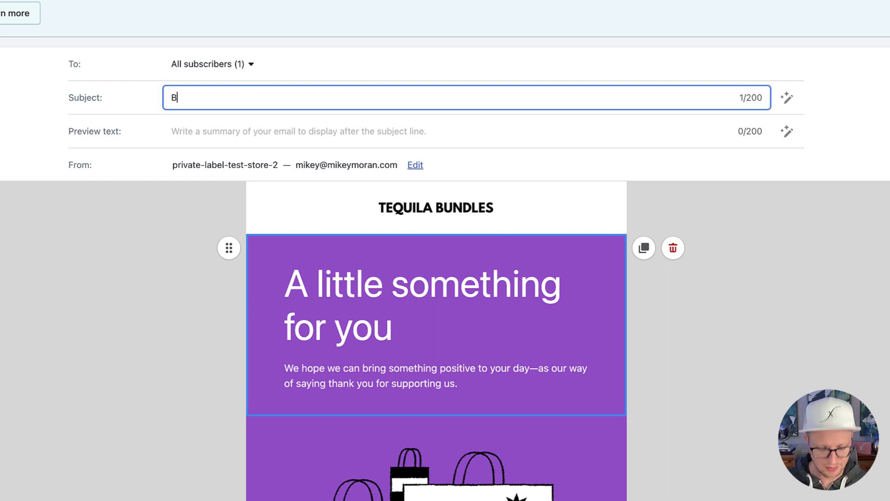
pyautogui.press('BackSpace')
pyautogui.write('Body')
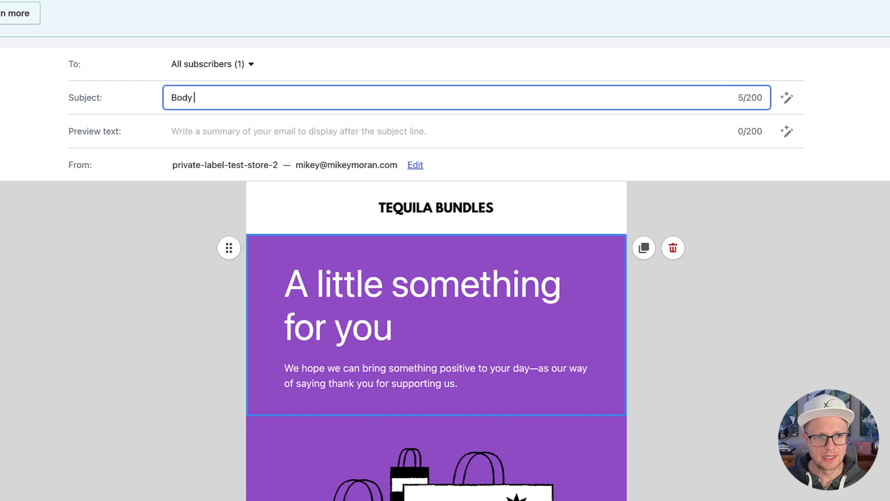
pyautogui.write(' Wave BUndle')
pyautogui.press('BackSpace')
pyautogui.press('BackSpace')
pyautogui.press('BackSpace')
pyautogui.write('u')
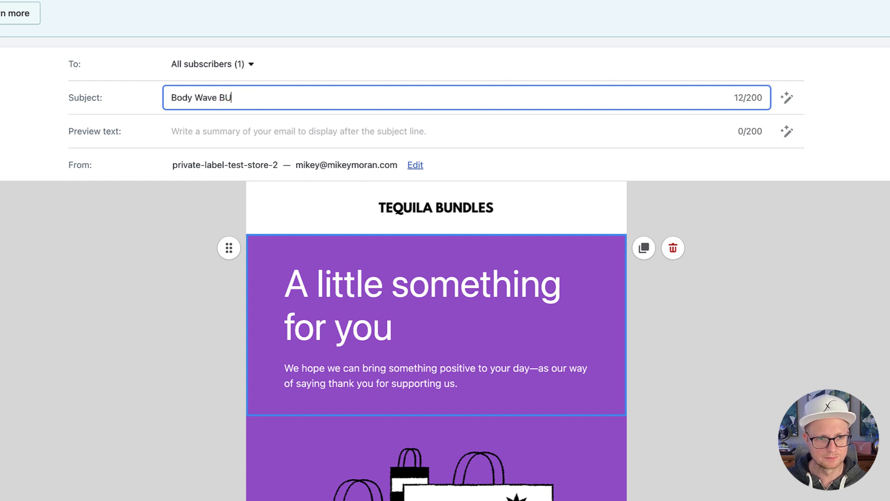
pyautogui.write('ndles on Sal')
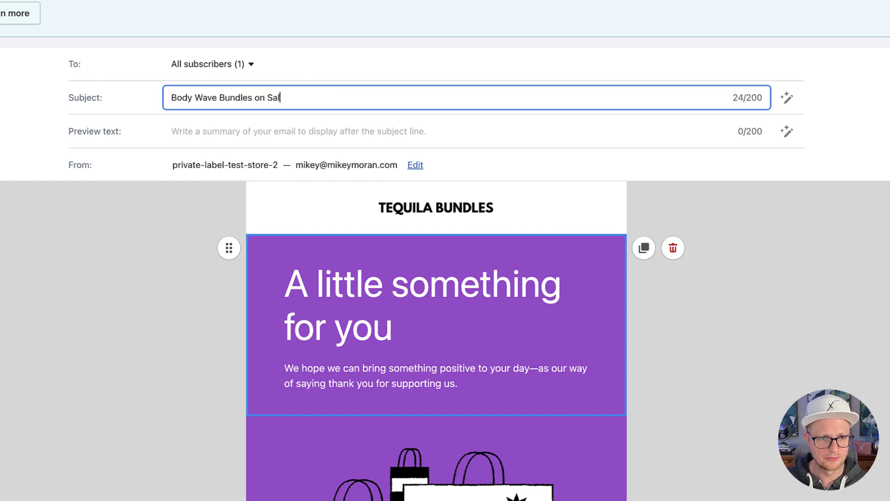
pyautogui.write('e Toda')
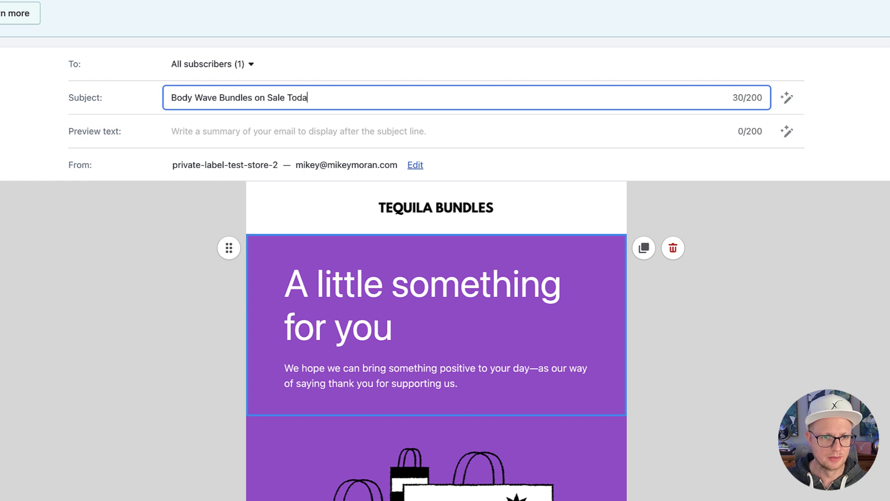
pyautogui.write('y!')
# Step: Begin the preview text about grabbing a coupon for the best-selling bundles
pyautogui.click(293, 135)
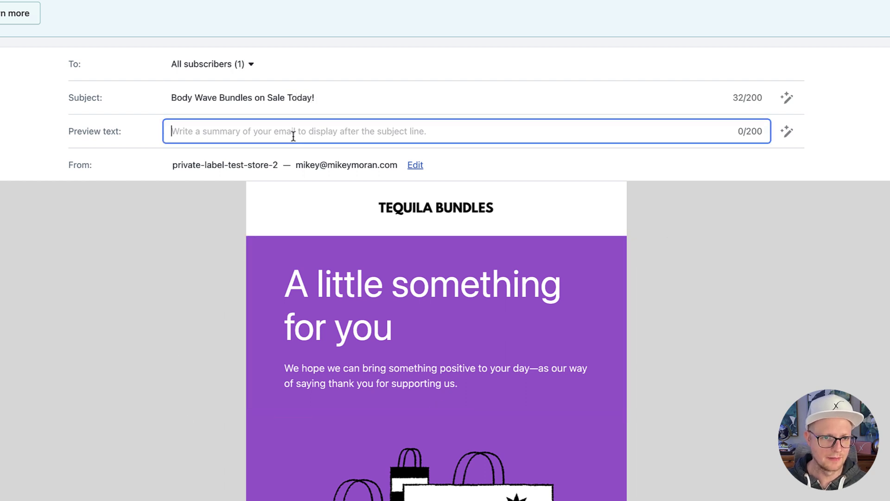
pyautogui.write('Our best-')
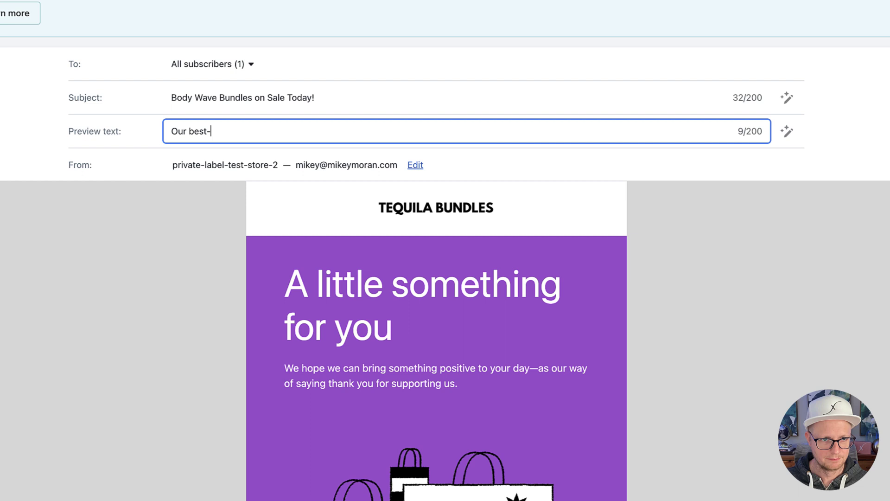
pyautogui.write('selling bun')
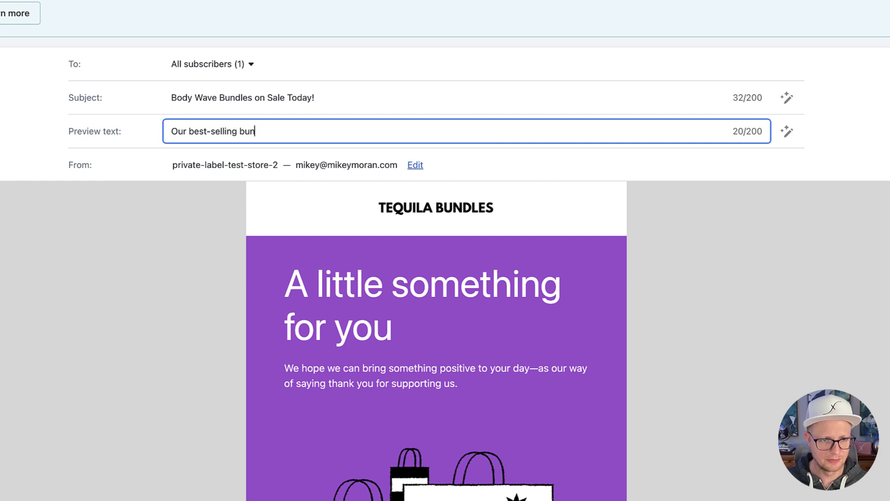
pyautogui.write('dles a')
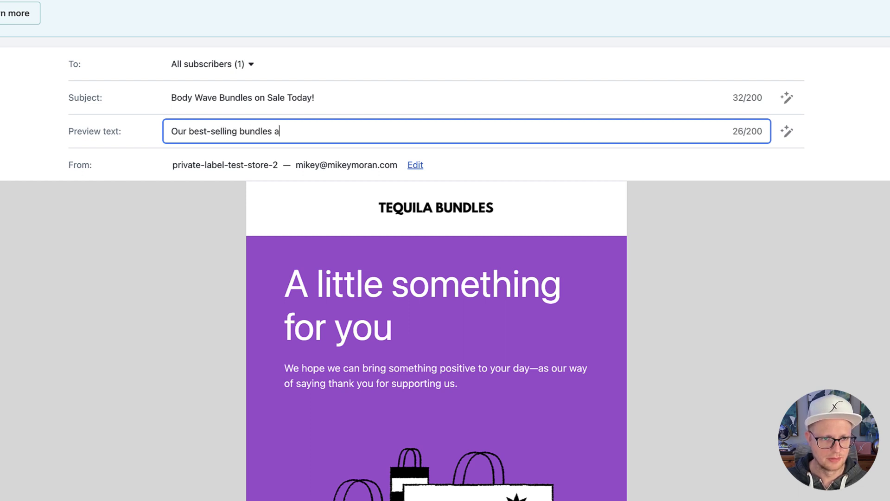
pyautogui.write('ne')
pyautogui.press('BackSpace')
pyautogui.press('BackSpace')
pyautogui.press('BackSpace')
pyautogui.press('BackSpace')
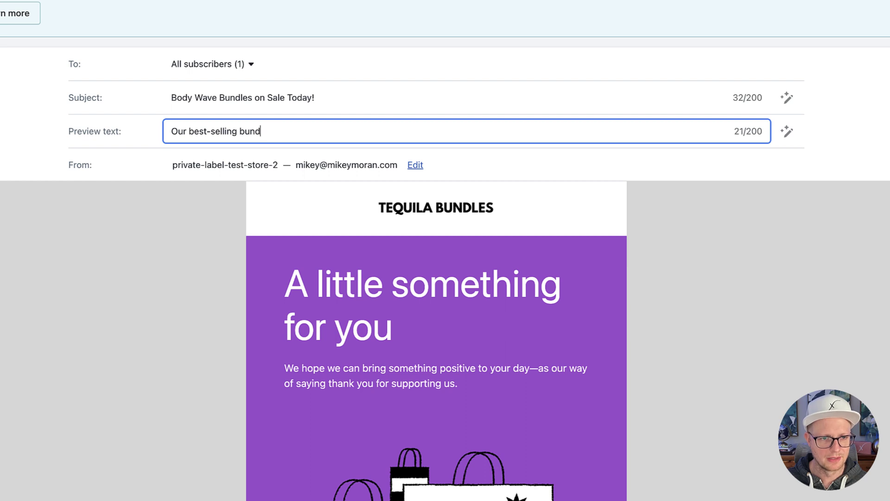
pyautogui.press('BackSpace')
pyautogui.press('BackSpace')
pyautogui.press('BackSpace')
pyautogui.press('BackSpace')
pyautogui.press('BackSpace')
pyautogui.press('BackSpace')
pyautogui.press('BackSpace')
pyautogui.press('BackSpace')
pyautogui.press('BackSpace')
pyautogui.press('BackSpace')
pyautogui.press('BackSpace')
pyautogui.press('BackSpace')
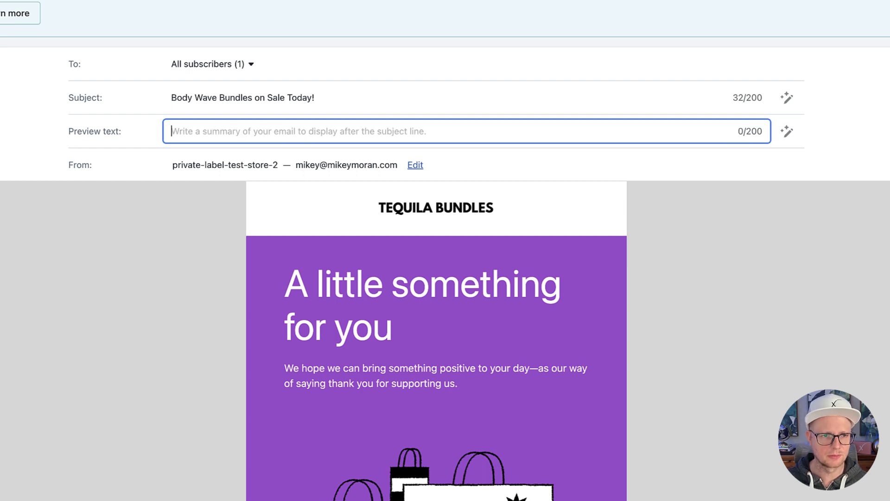
pyautogui.write('Gra')
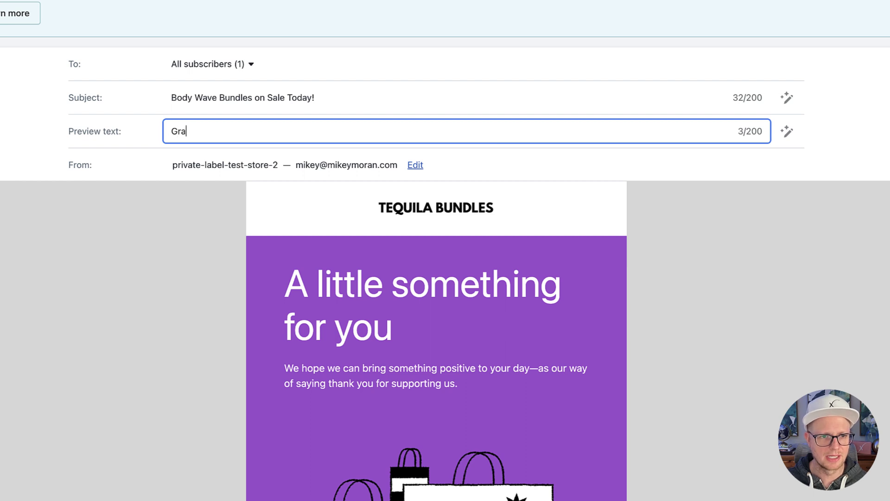
pyautogui.write('b our coupon for the best-se')
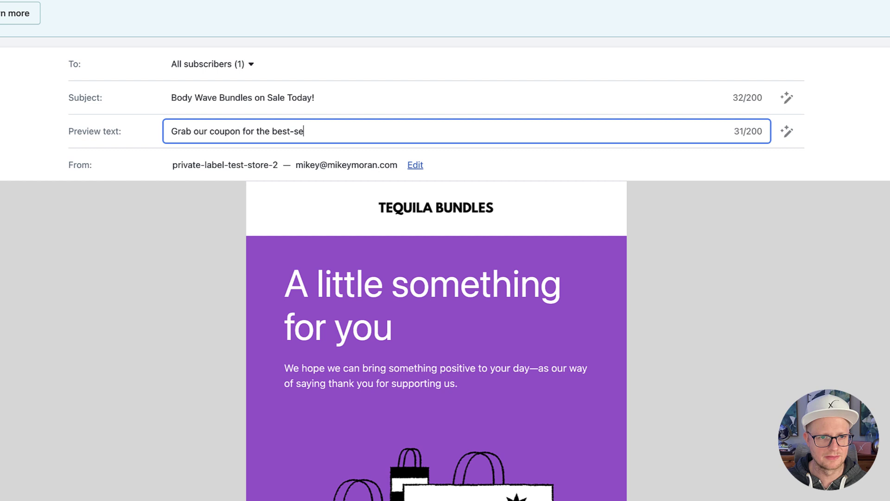
pyautogui.write('lling bundles')
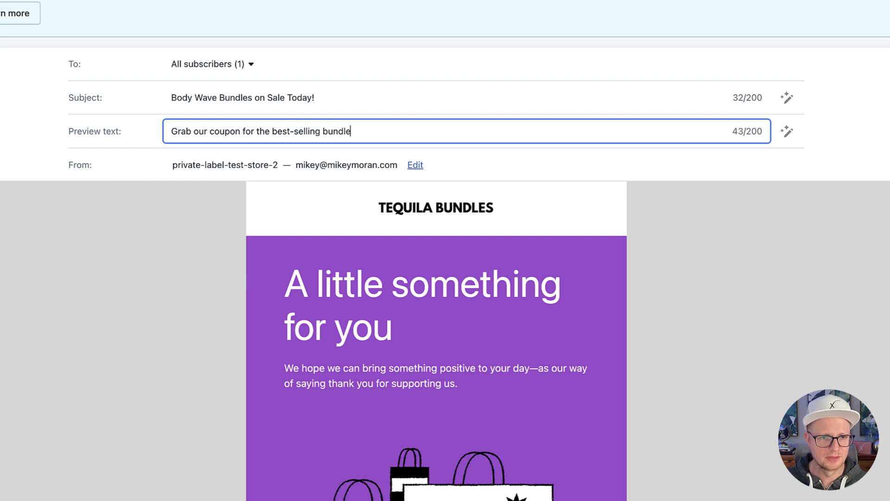
pyautogui.write('inside')
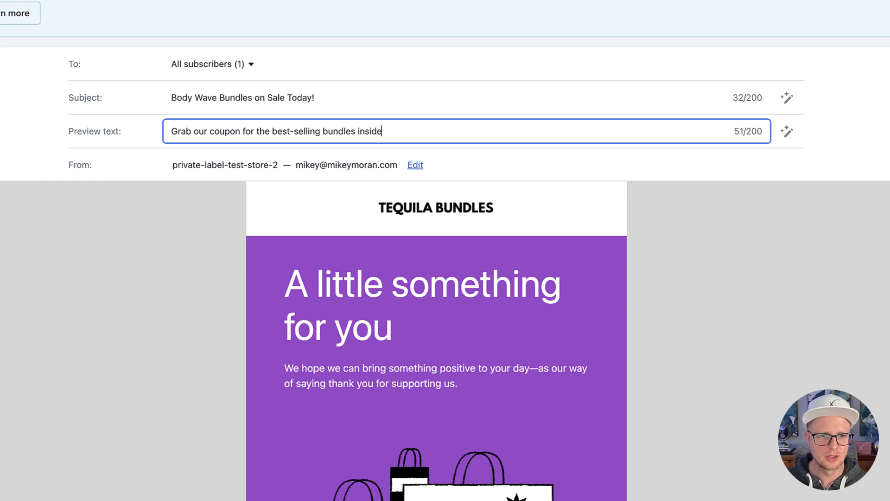
pyautogui.write('!')
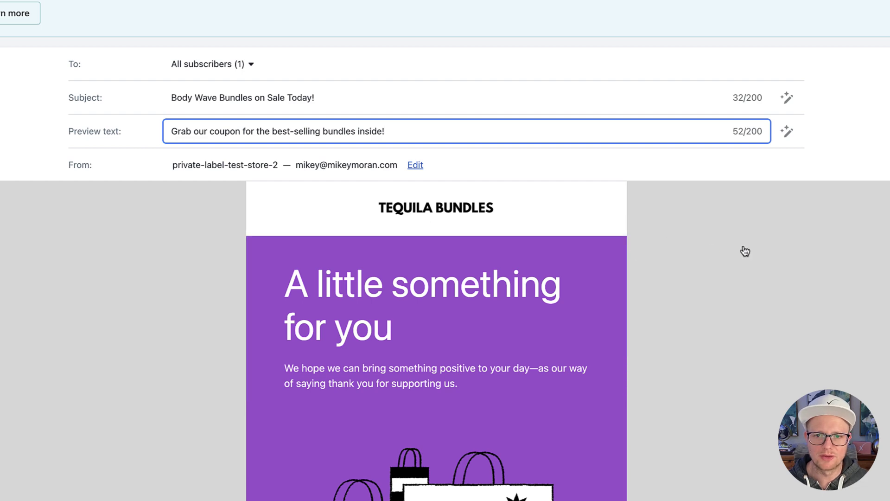
# Step: Select the header, switch to the overall email styles, and review the template to the discount block
pyautogui.scroll(-1, 754, 262)
pyautogui.scroll(-4, 754, 262)
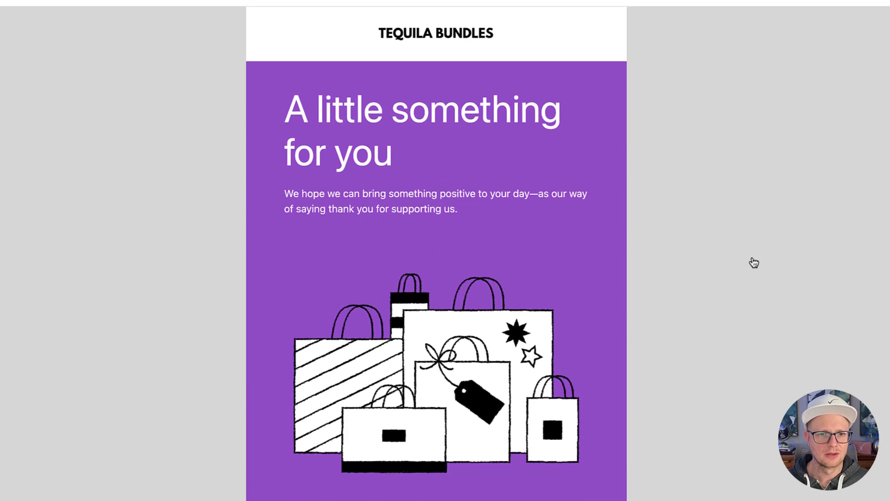
pyautogui.scroll(-2, 751, 262)
pyautogui.scroll(-4, 752, 263)
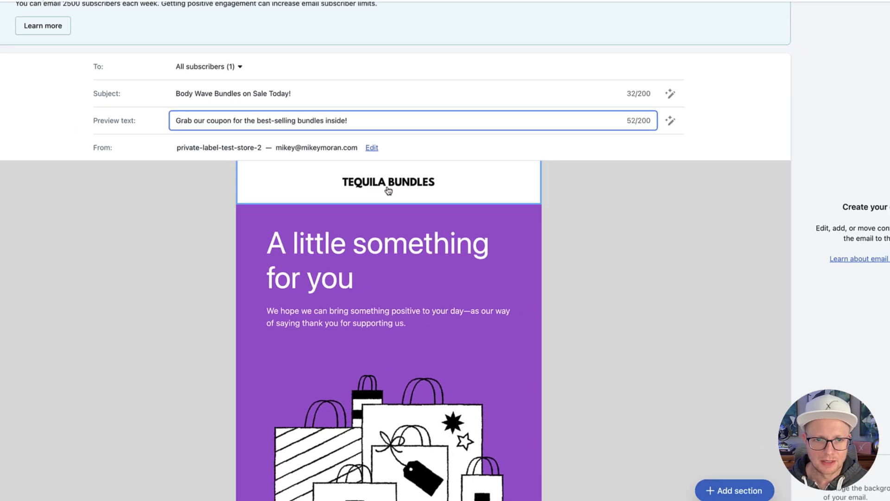
pyautogui.click(373, 189)
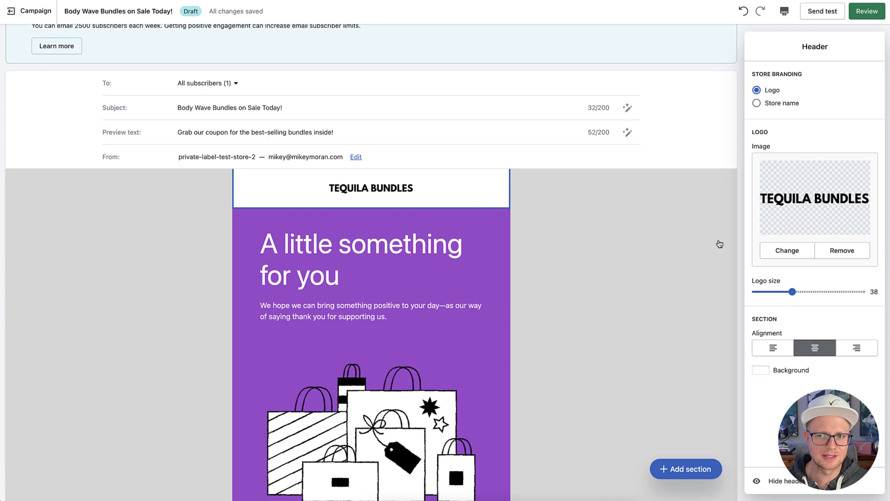
pyautogui.click(623, 342)
pyautogui.moveTo(370, 273)
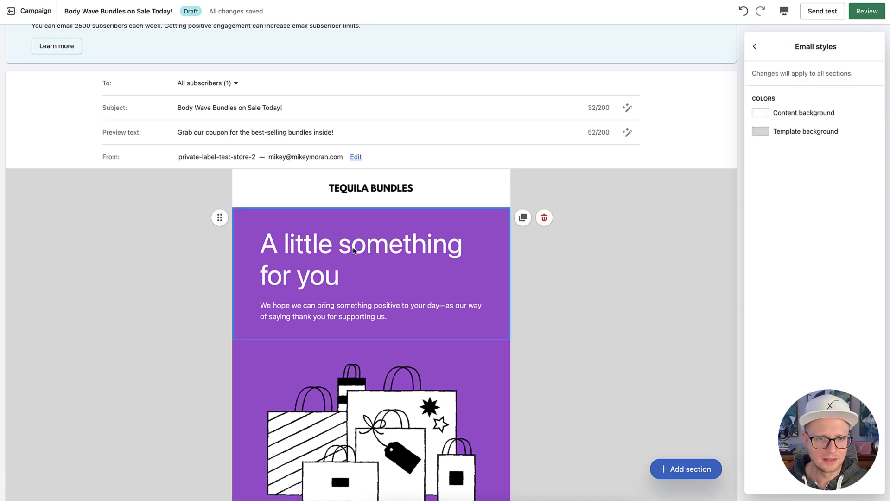
pyautogui.scroll(-4, 457, 309)
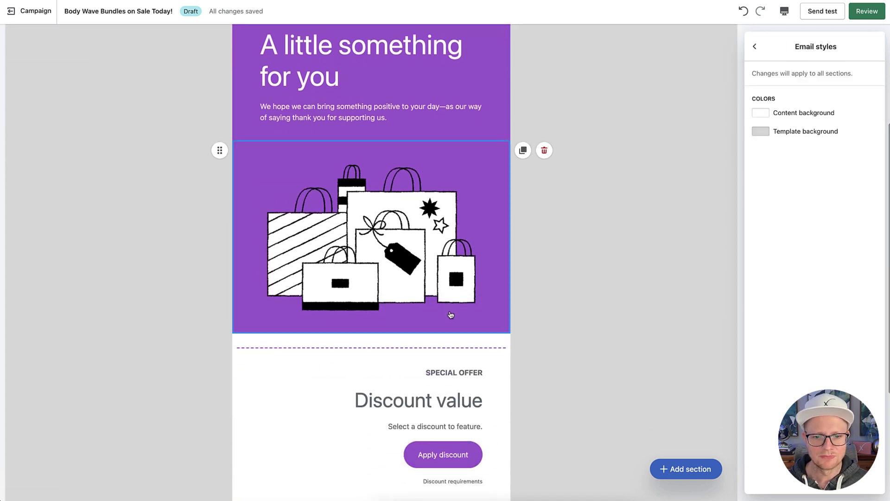
pyautogui.scroll(-3, 449, 313)
pyautogui.scroll(4, 442, 310)
pyautogui.scroll(3, 440, 310)
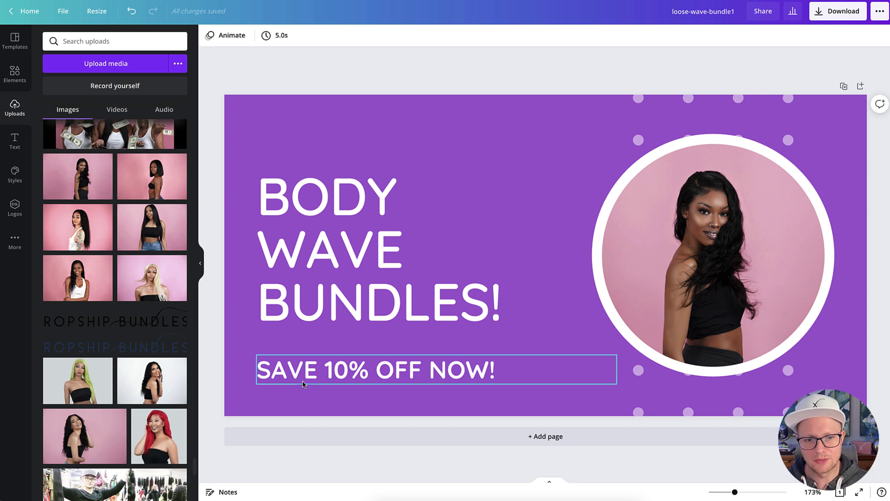
# Step: Replace the banner headline with 'SAVE 10% OFF' over 'TODAY!' on two lines
pyautogui.click(287, 202)
pyautogui.doubleClick(286, 203)
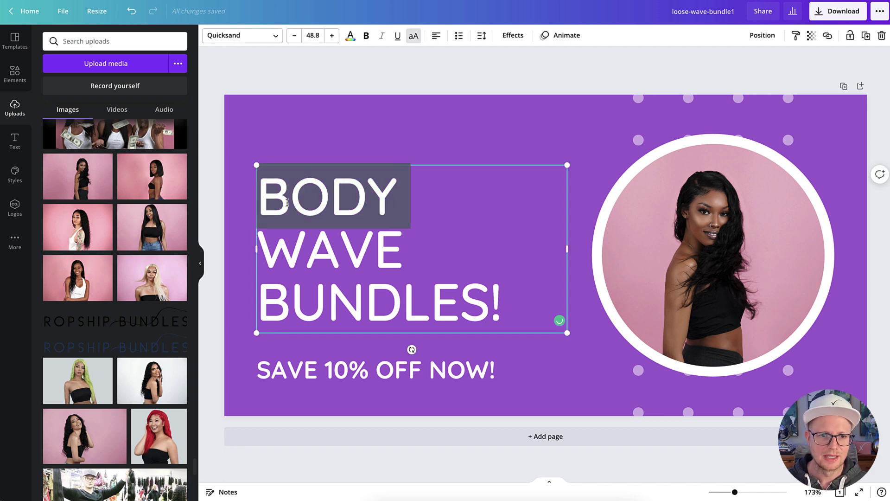
pyautogui.moveTo(265, 197); pyautogui.dragTo(519, 302)
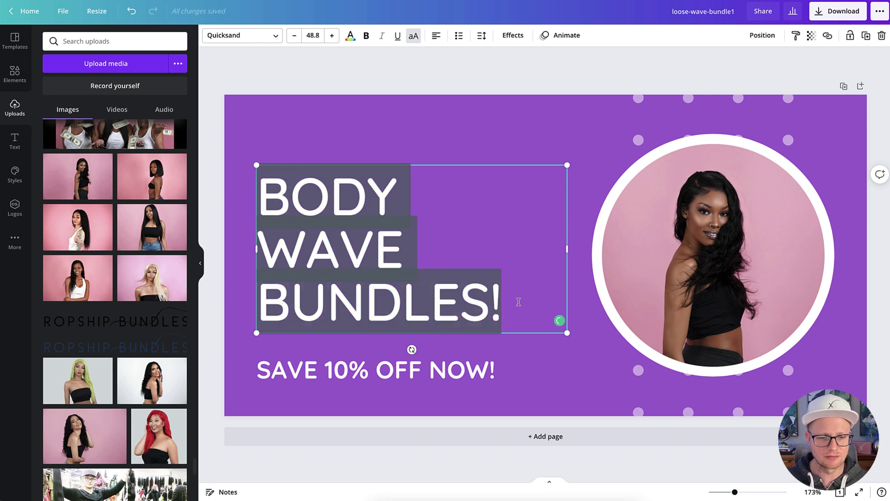
pyautogui.write('SAVE 10')
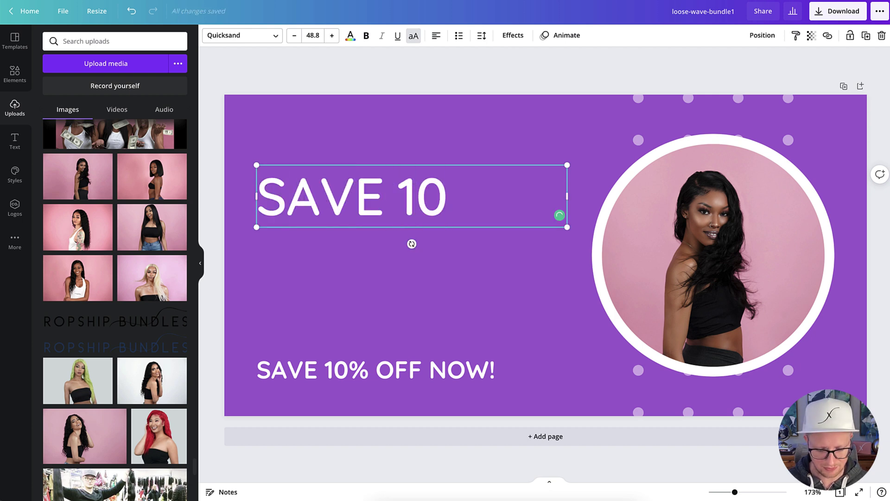
pyautogui.write('% O')
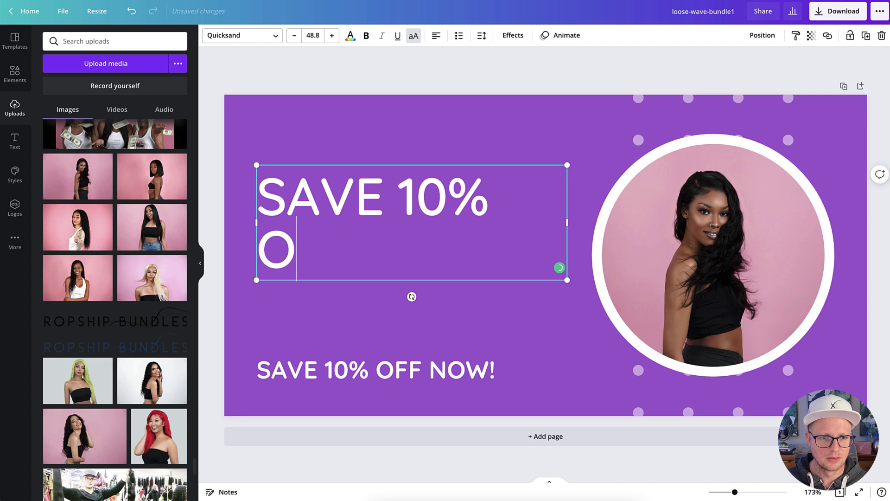
pyautogui.write('FF')
pyautogui.press('Return')
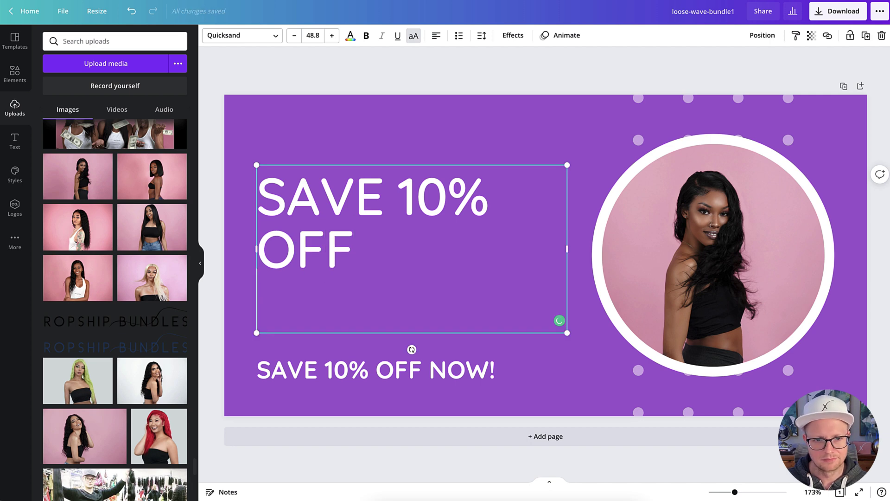
pyautogui.write('TODAY!')
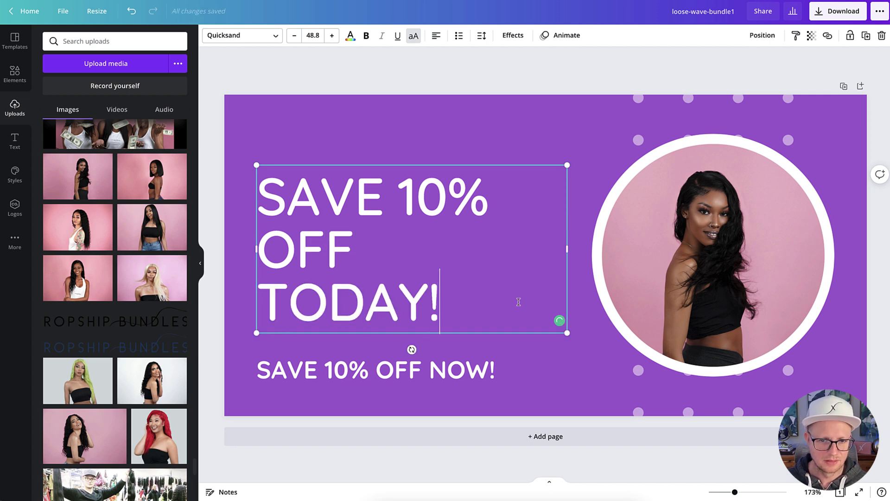
# Step: Change the subheading to 'BODY WAVE BUNDLES' and rename the design body-wave-sale
pyautogui.click(422, 380)
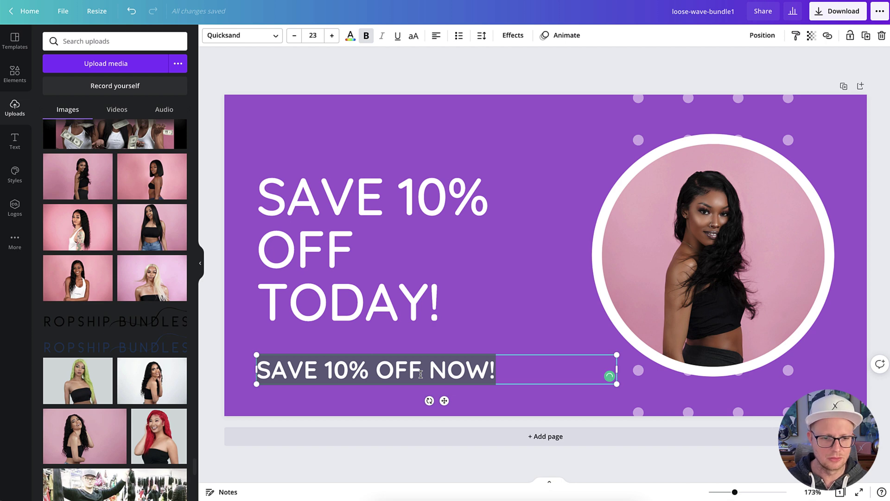
pyautogui.write('BODY WA')
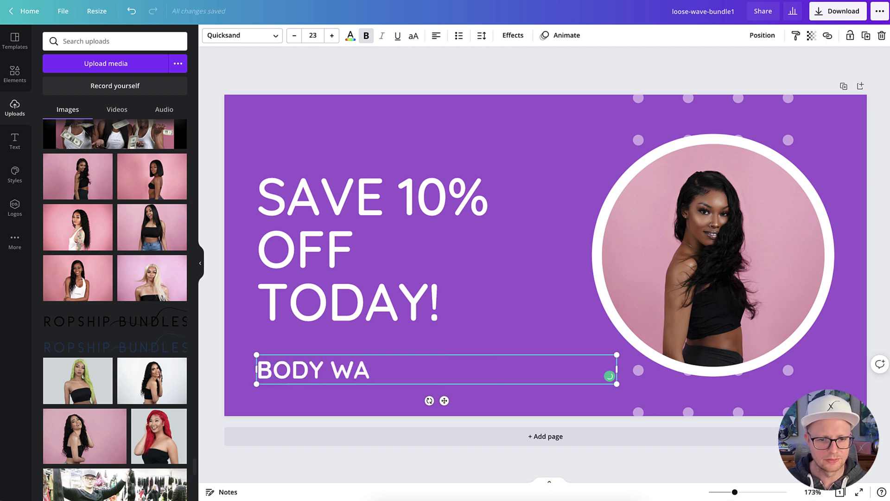
pyautogui.write('VE BUNDLES')
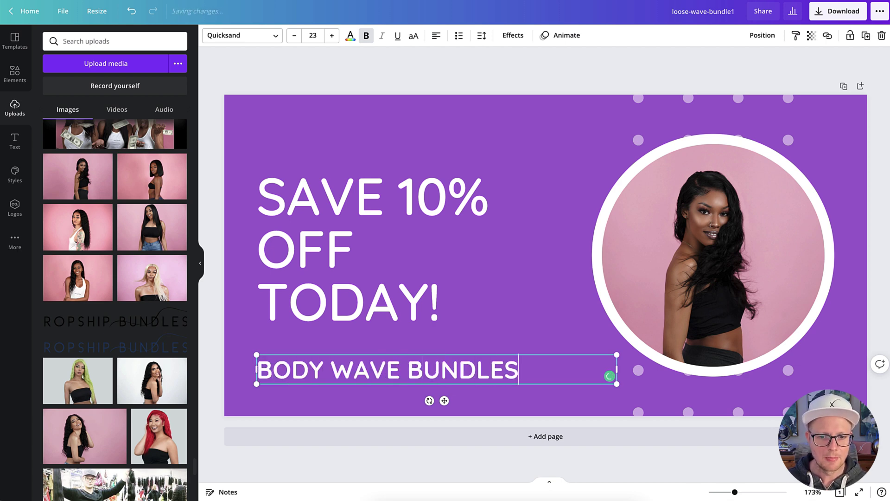
pyautogui.click(459, 80)
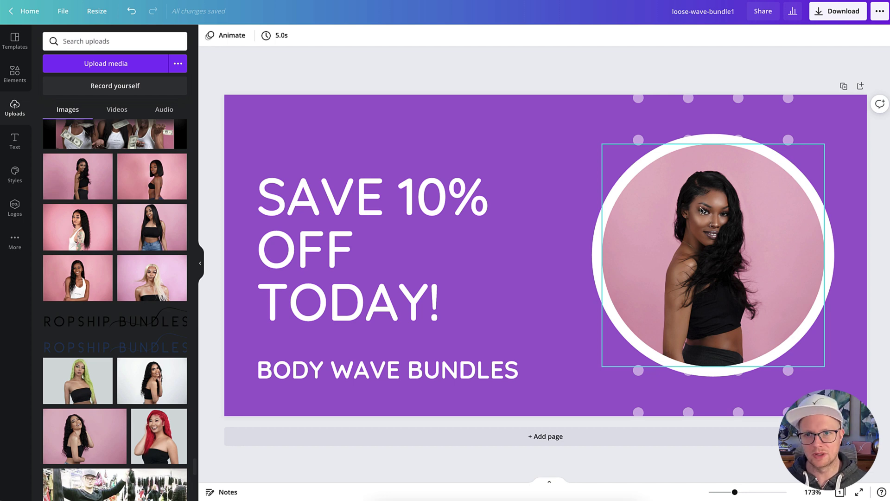
pyautogui.click(690, 11)
pyautogui.write('body-wave-')
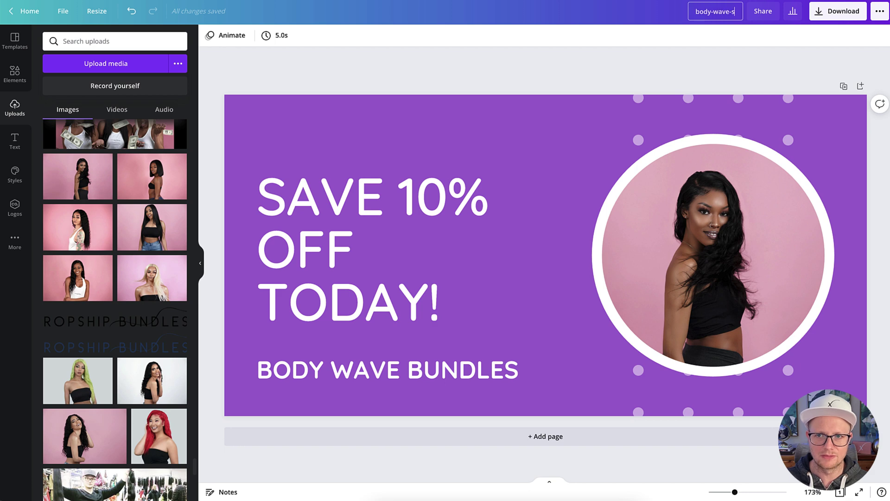
pyautogui.write('sale')
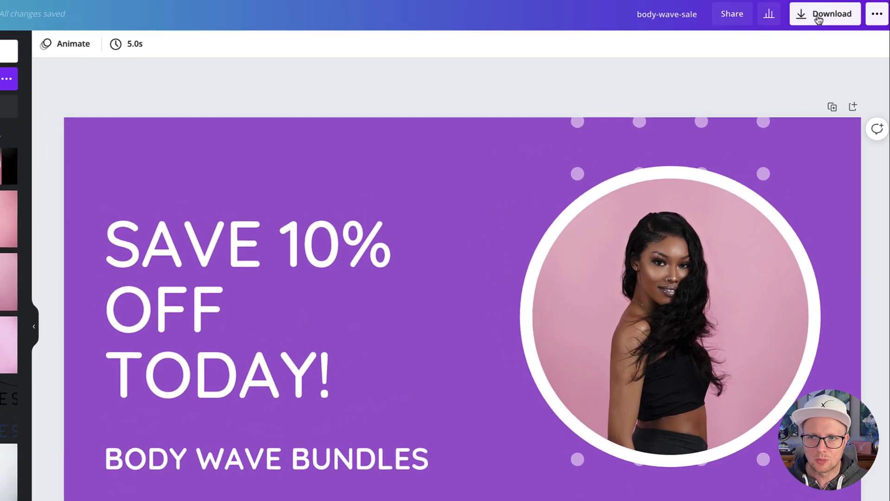
# Step: Export the body-wave-sale banner as a JPG at quality 74
pyautogui.click(832, 16)
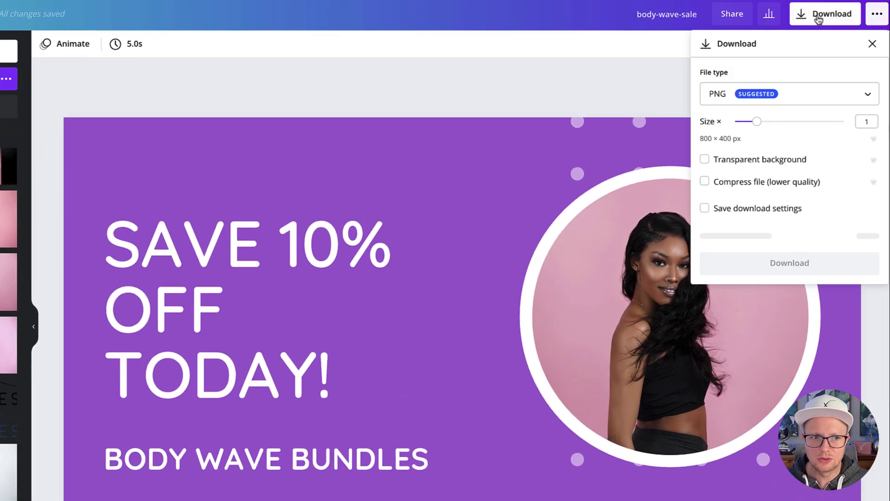
pyautogui.click(791, 93)
pyautogui.click(726, 136)
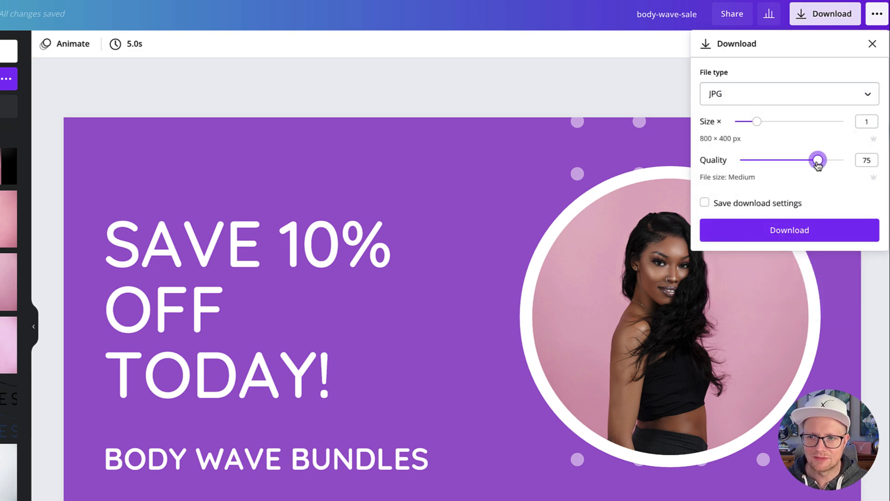
pyautogui.moveTo(830, 164); pyautogui.dragTo(817, 165)
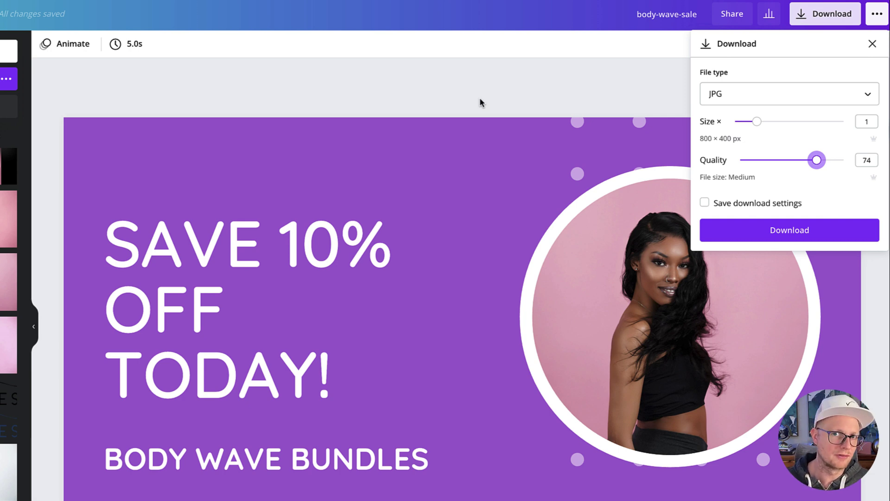
pyautogui.click(789, 230)
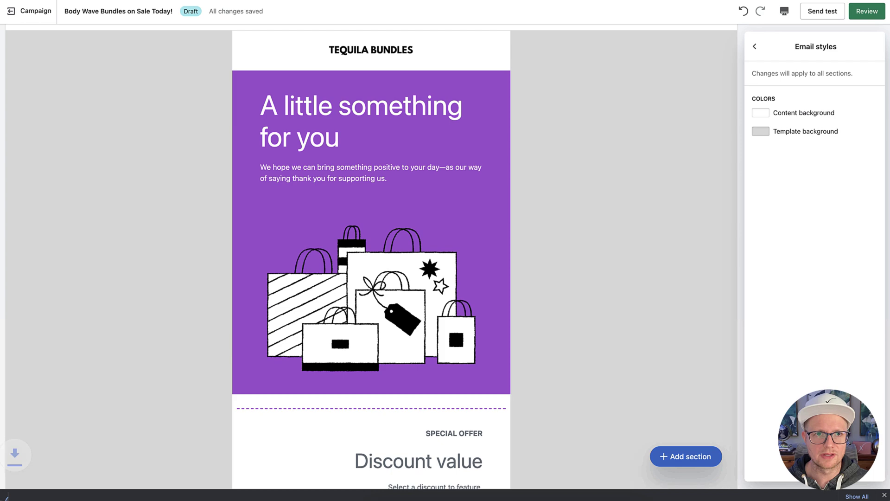
# Step: Swap the shopping-bags image for the uploaded body-wave-sale.jpg banner
pyautogui.click(405, 269)
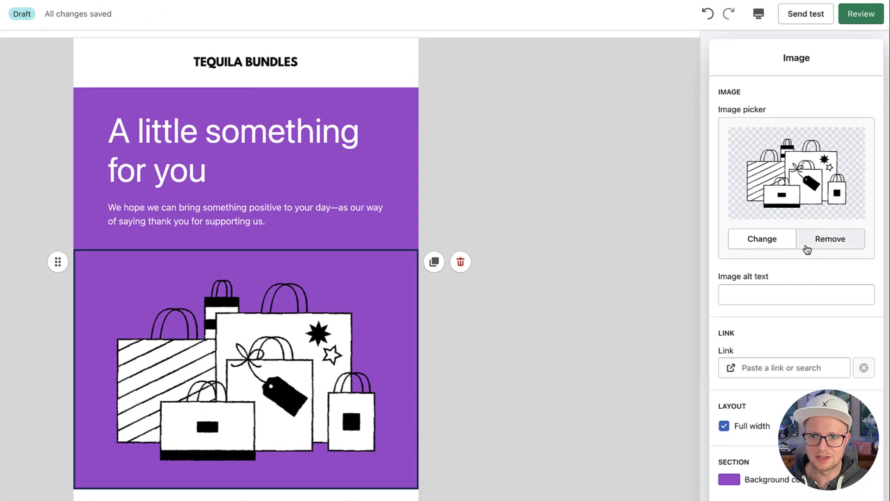
pyautogui.click(807, 250)
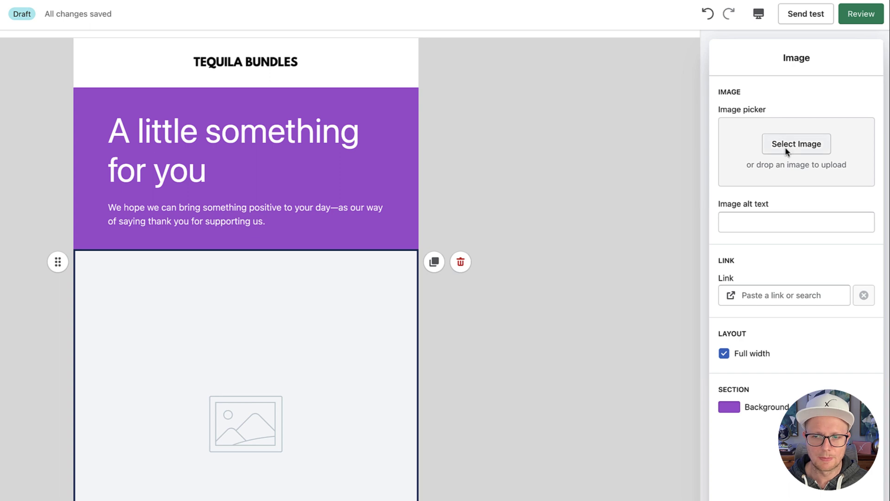
pyautogui.click(785, 147)
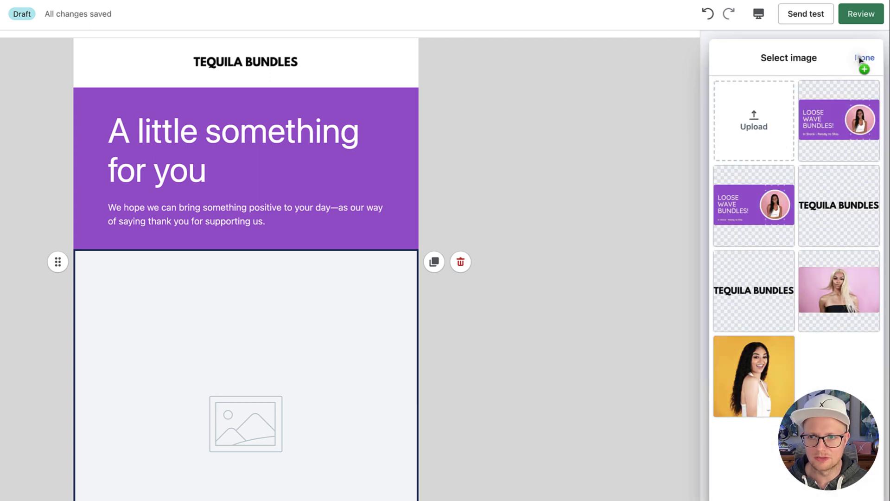
pyautogui.moveTo(879, 56); pyautogui.dragTo(747, 123)
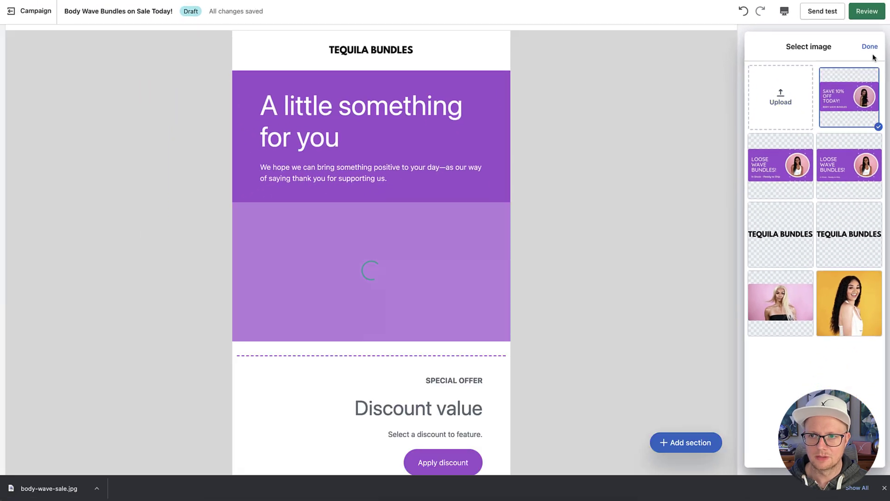
pyautogui.click(868, 46)
pyautogui.moveTo(371, 272)
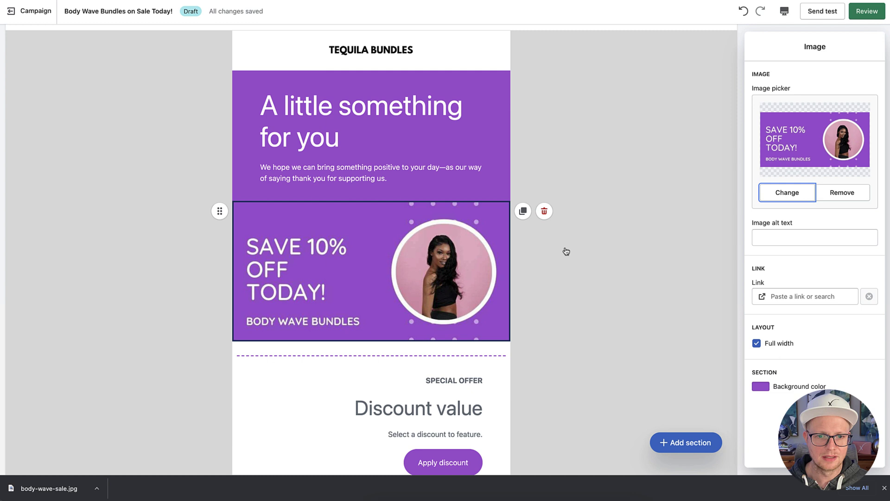
pyautogui.click(614, 220)
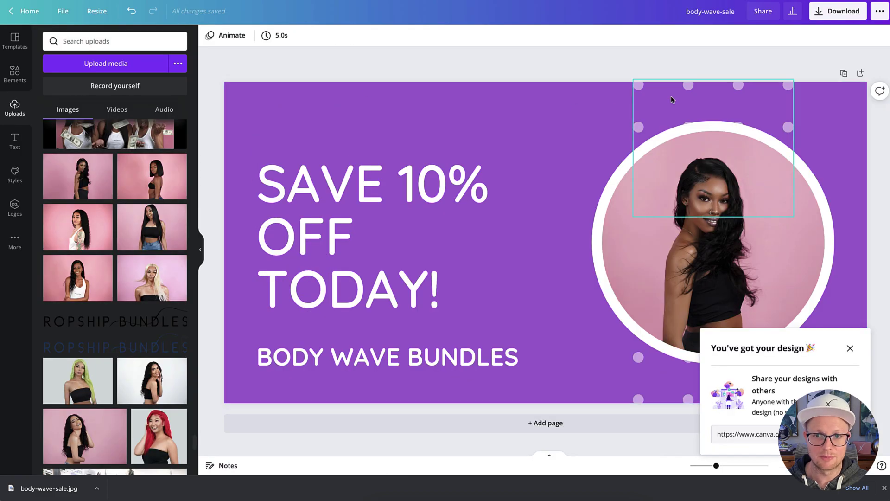
# Step: Delete the top and bottom dotted decorations and retitle the design body-wave-sale1
pyautogui.click(669, 97)
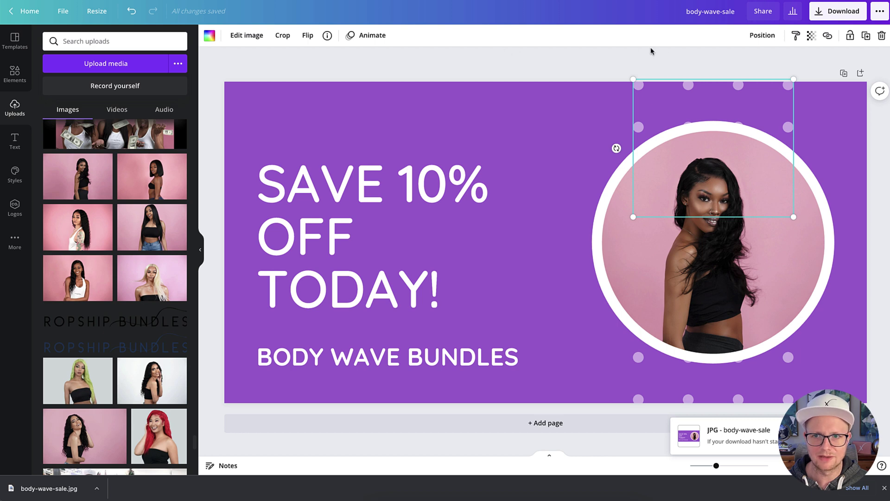
pyautogui.click(882, 38)
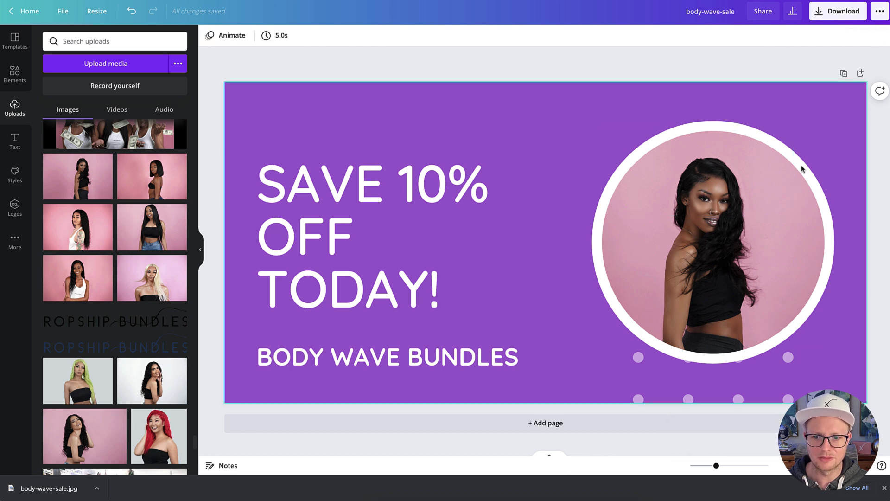
pyautogui.click(669, 387)
pyautogui.click(882, 36)
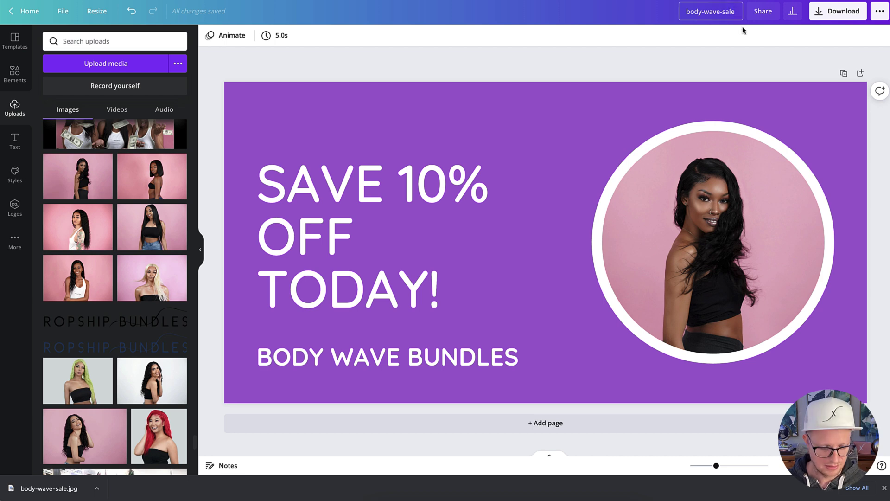
pyautogui.write('1')
pyautogui.press('Return')
# Step: Download the updated banner as a JPG at quality 74
pyautogui.click(838, 12)
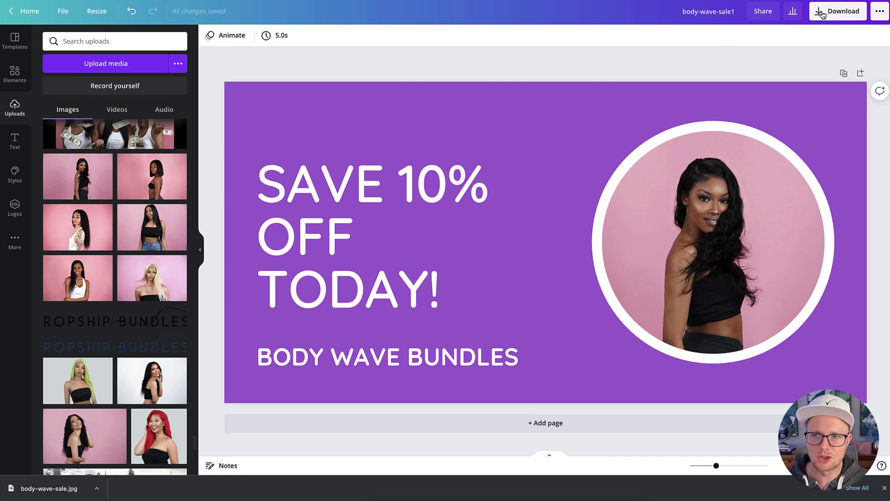
pyautogui.click(784, 76)
pyautogui.click(767, 106)
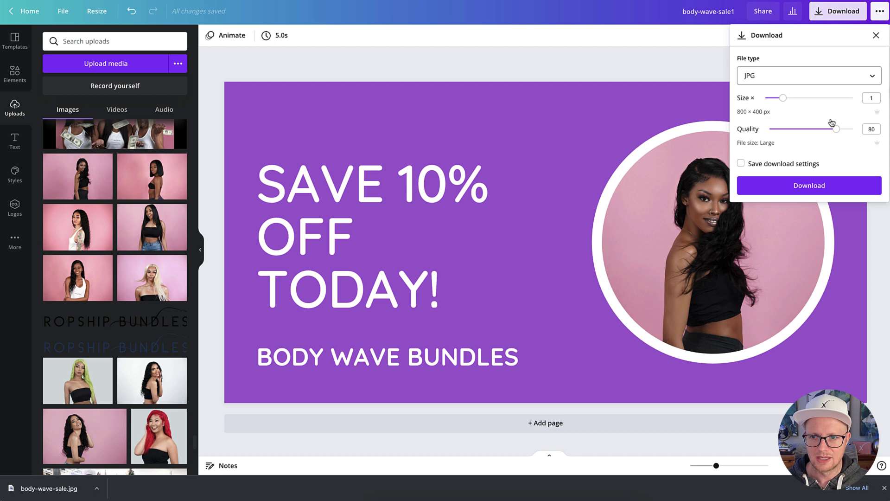
pyautogui.moveTo(838, 131); pyautogui.dragTo(831, 130)
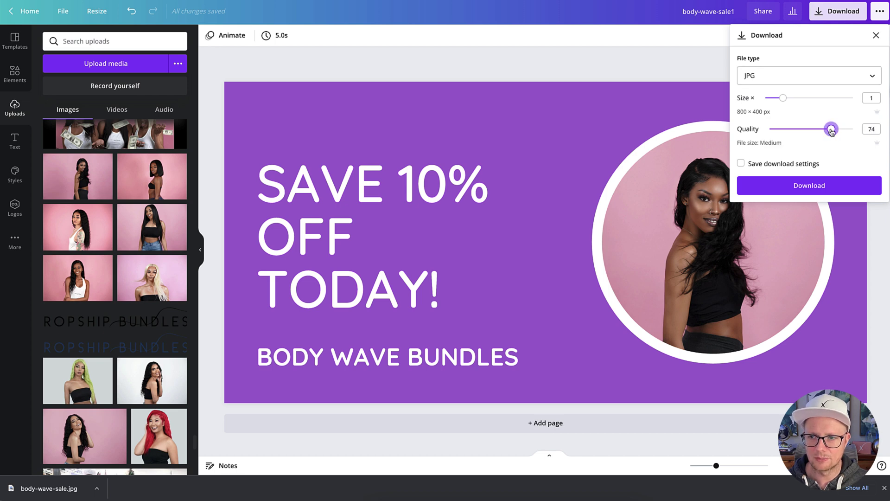
pyautogui.click(807, 185)
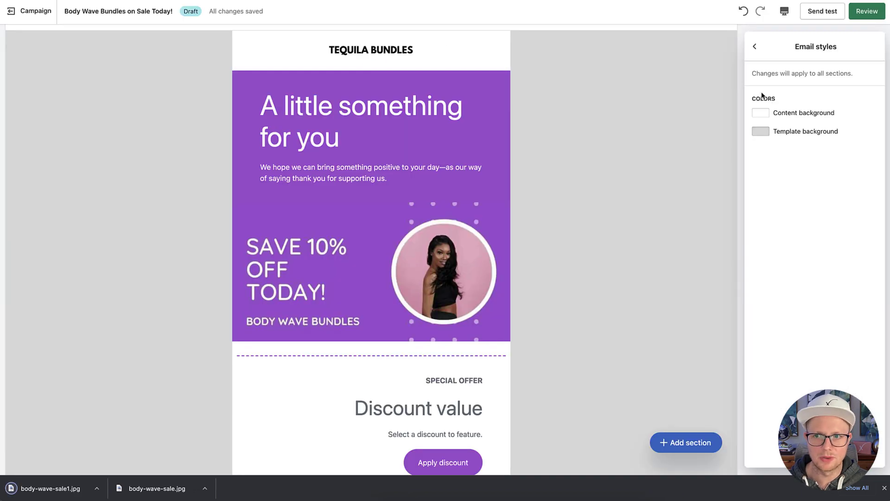
# Step: Replace the email banner with the uploaded body-wave-sale1.jpg image
pyautogui.click(723, 57)
pyautogui.click(232, 358)
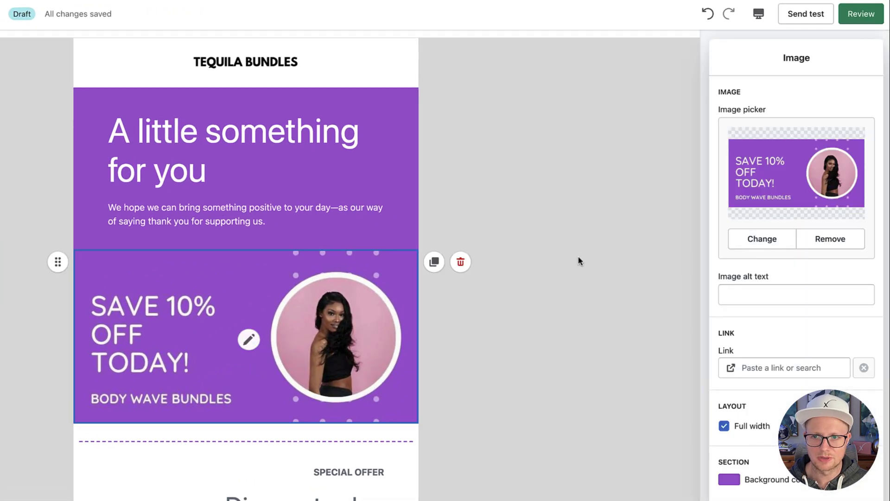
pyautogui.click(825, 240)
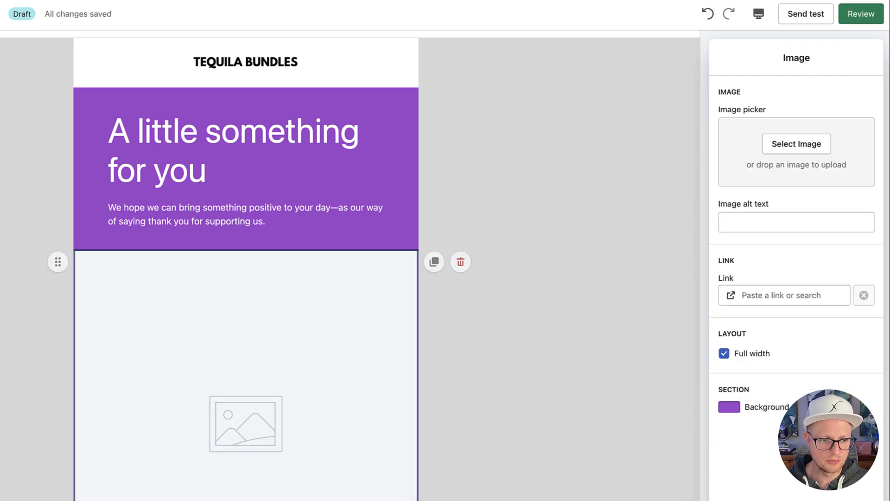
pyautogui.moveTo(804, 178); pyautogui.dragTo(824, 151)
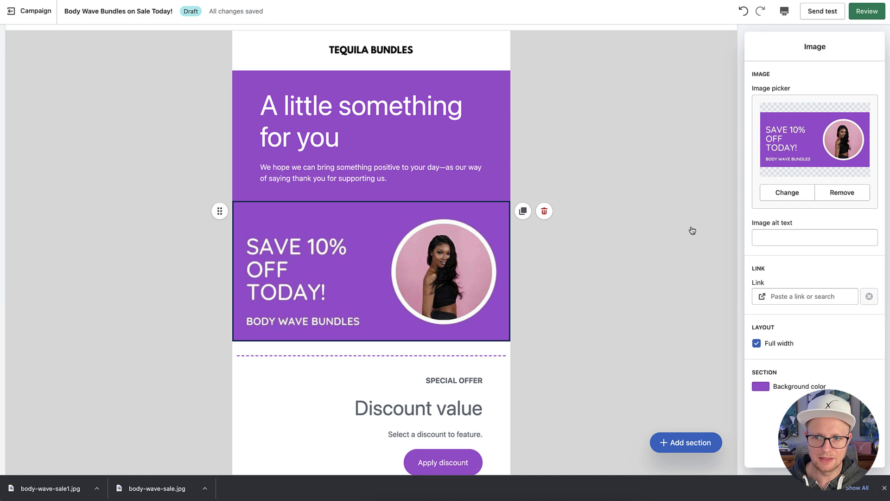
pyautogui.click(633, 225)
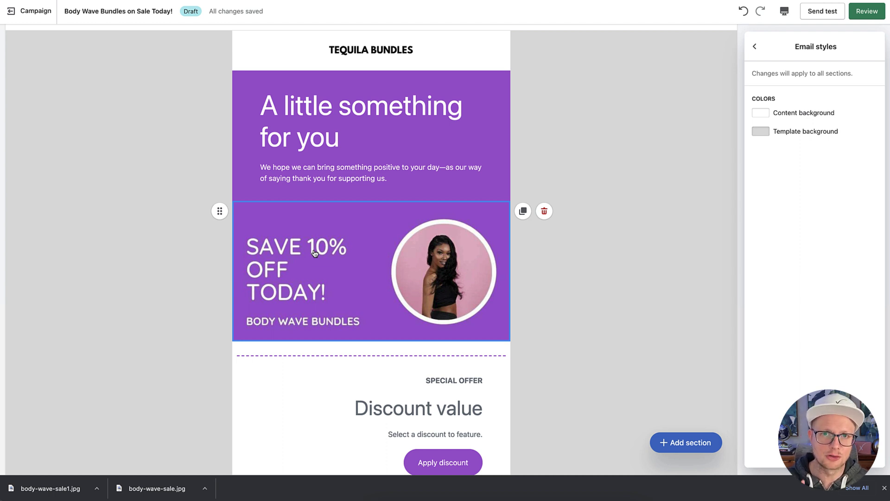
pyautogui.moveTo(409, 202)
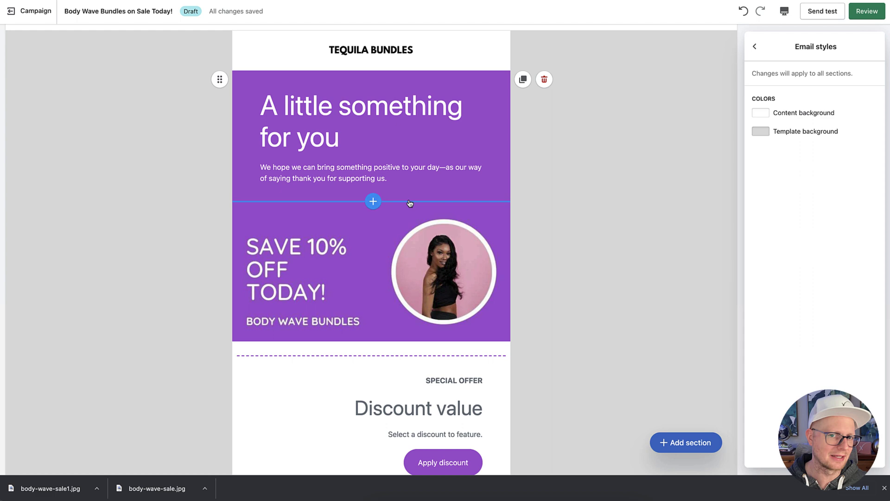
# Step: Give the banner image the alt text 'Body Wave Bundles'
pyautogui.click(397, 262)
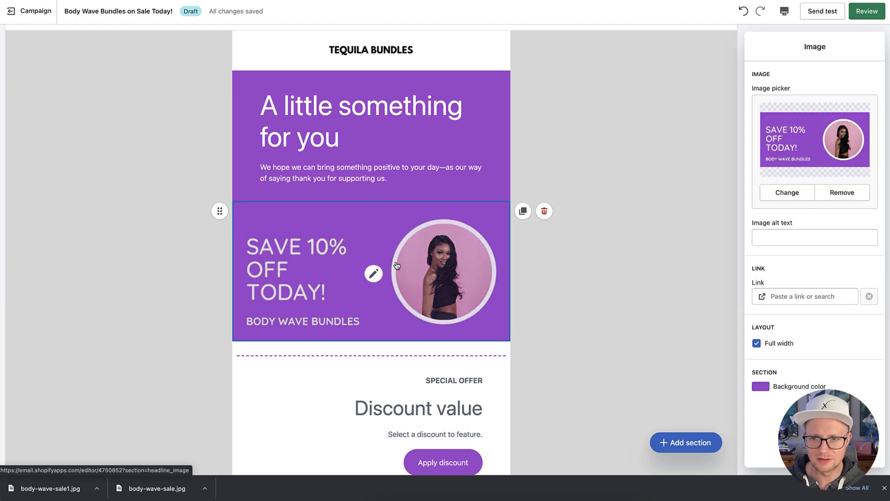
pyautogui.click(805, 238)
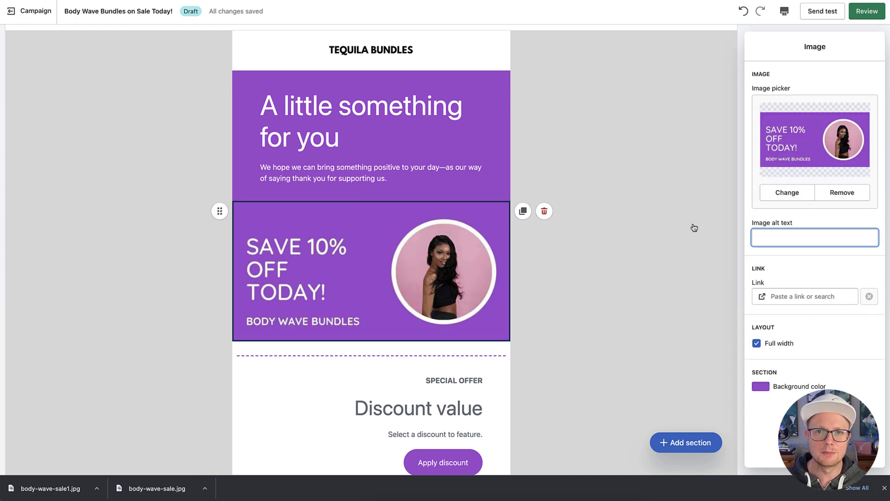
pyautogui.write('Bod')
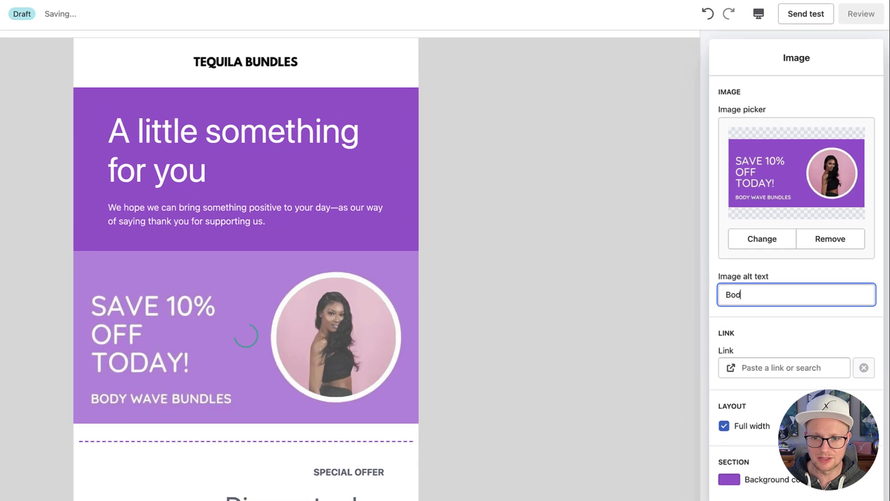
pyautogui.write('y Wave Bundl')
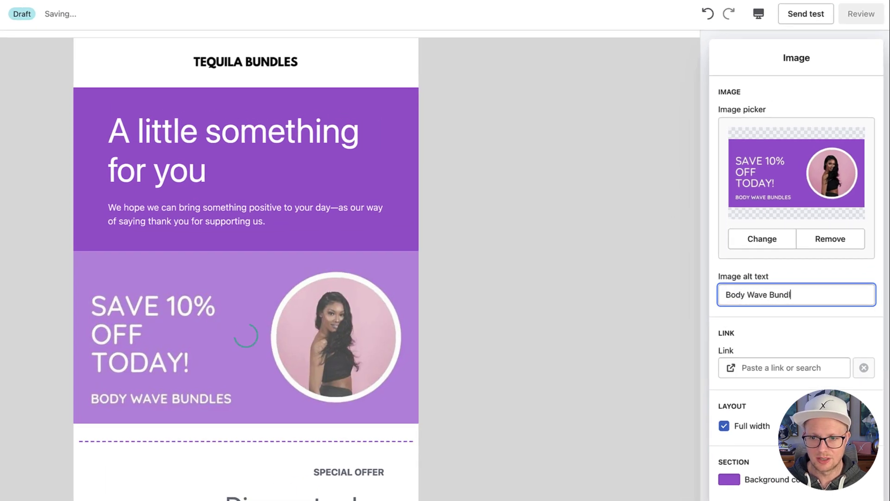
pyautogui.write('es')
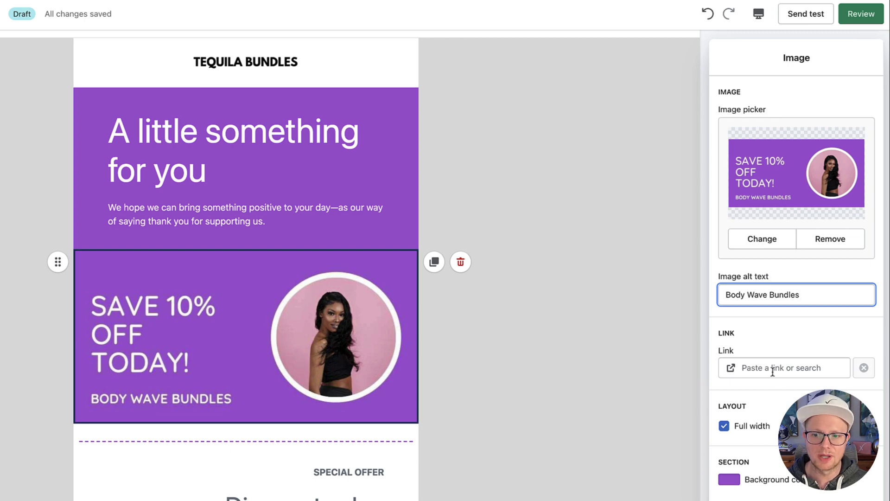
pyautogui.click(604, 354)
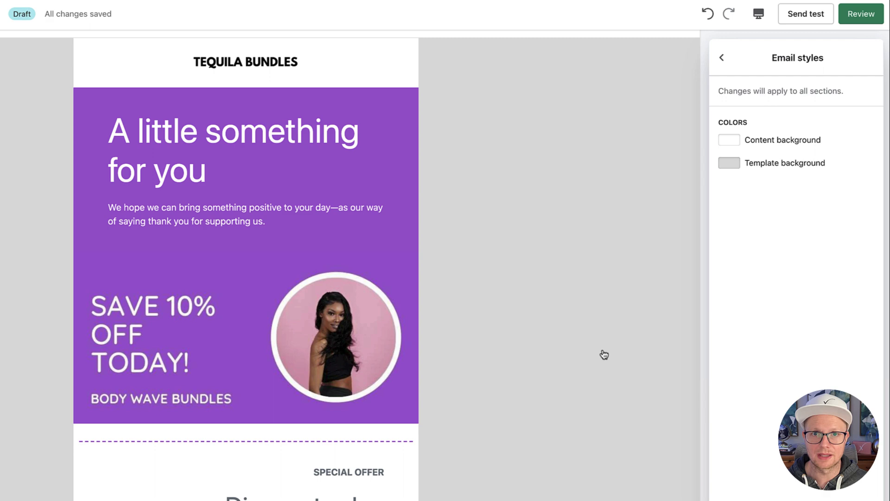
# Step: Change the discount block's Discount value heading to 'SAVE 10%'
pyautogui.scroll(-5, 602, 352)
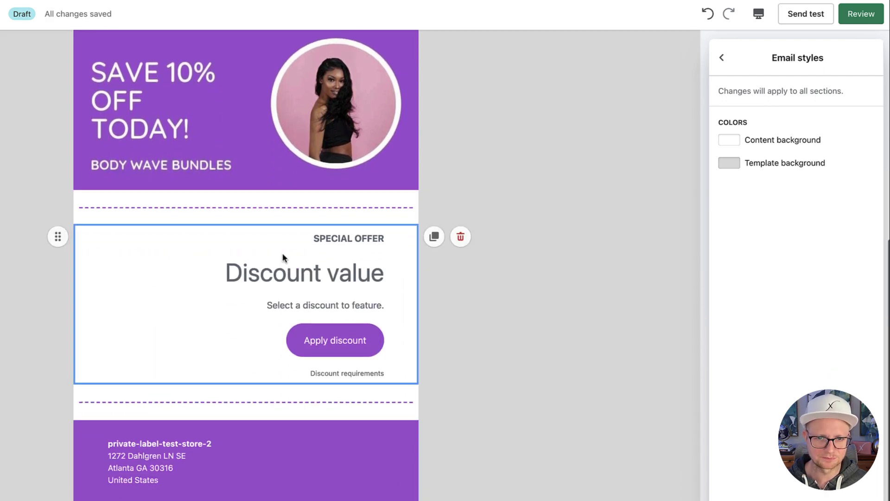
pyautogui.click(290, 246)
pyautogui.click(351, 237)
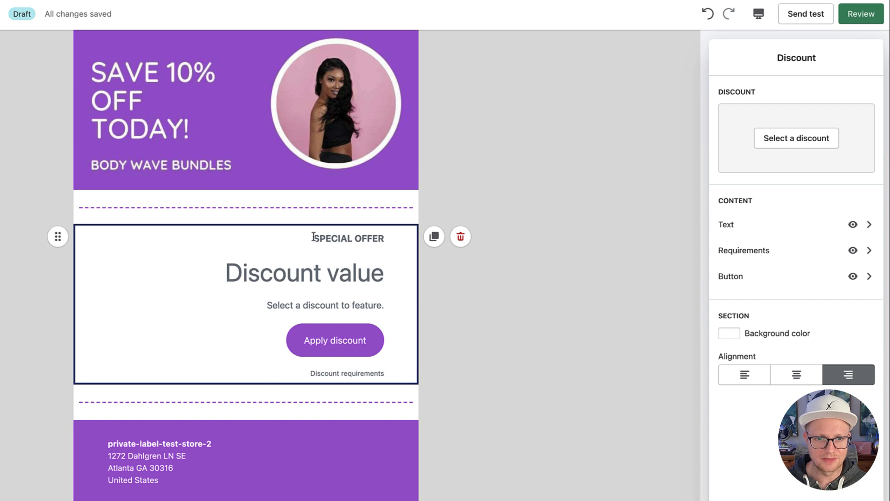
pyautogui.moveTo(312, 237); pyautogui.dragTo(383, 240)
pyautogui.click(321, 250)
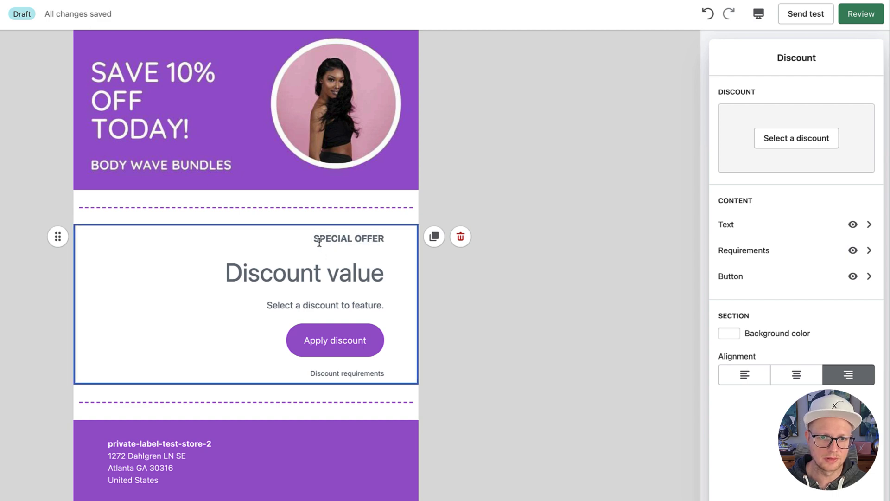
pyautogui.moveTo(314, 238); pyautogui.dragTo(383, 237)
pyautogui.click(384, 237)
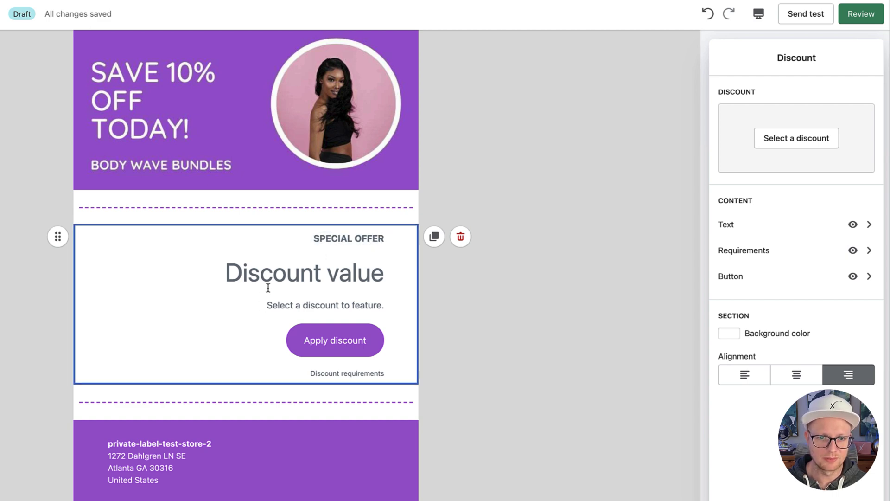
pyautogui.moveTo(225, 272); pyautogui.dragTo(380, 270)
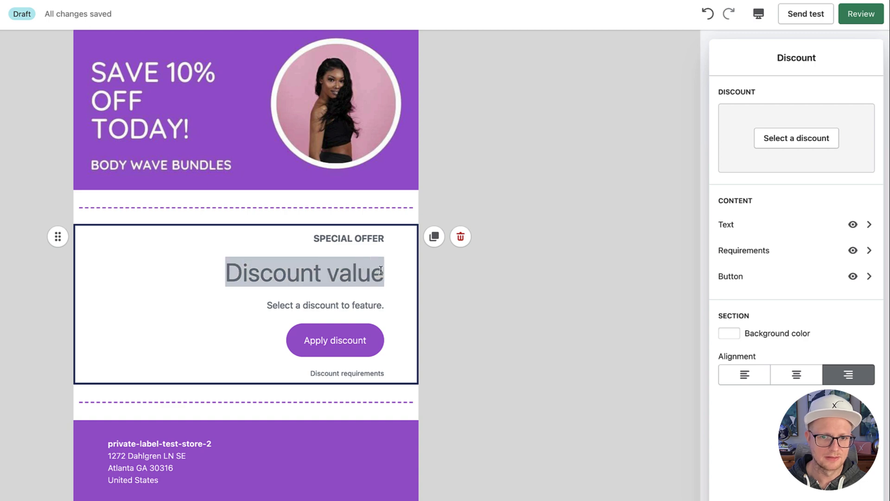
pyautogui.write('SAVE 10')
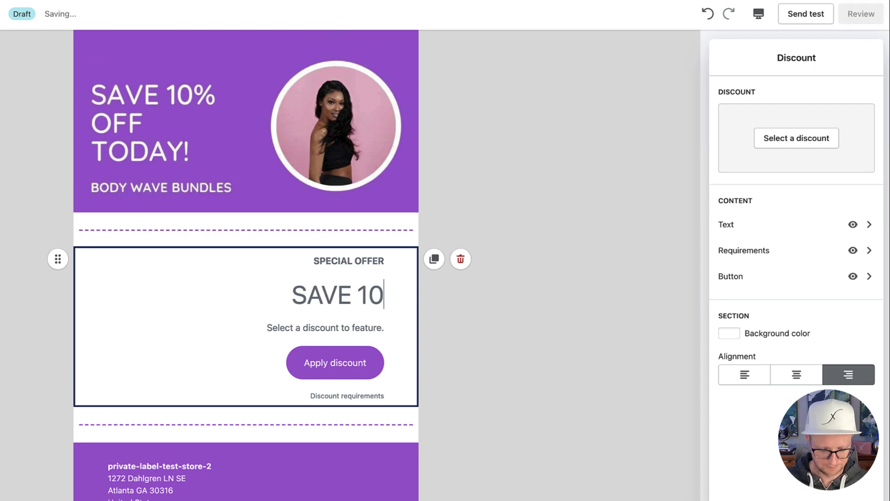
pyautogui.write('%')
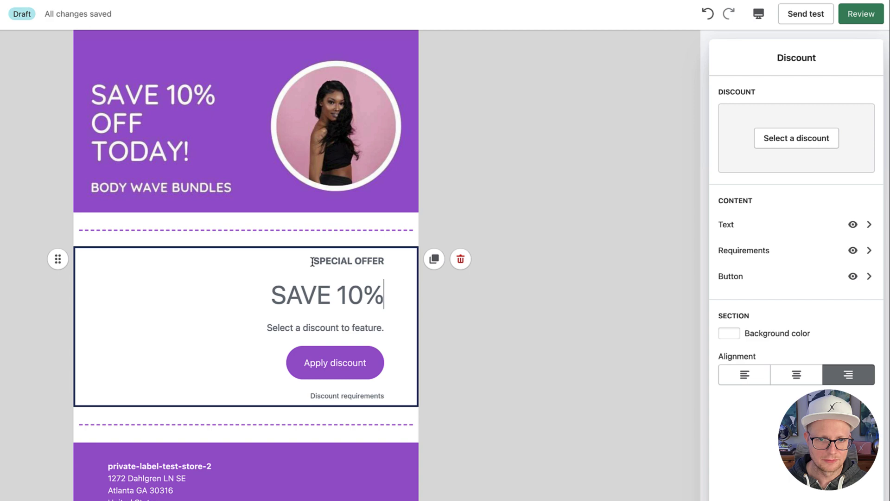
pyautogui.doubleClick(317, 328)
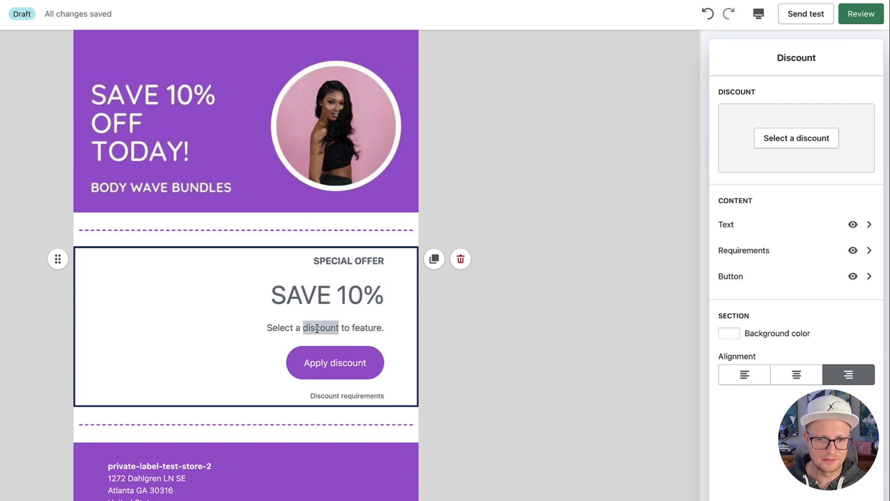
pyautogui.click(330, 364)
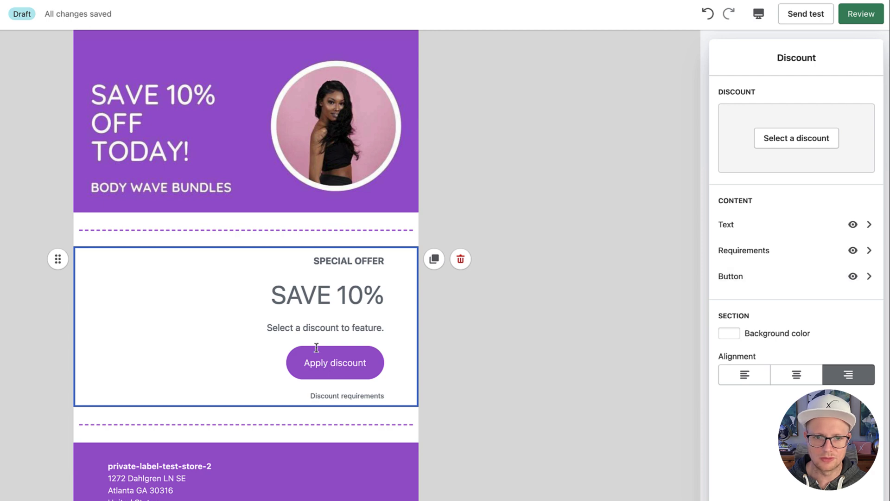
pyautogui.click(516, 350)
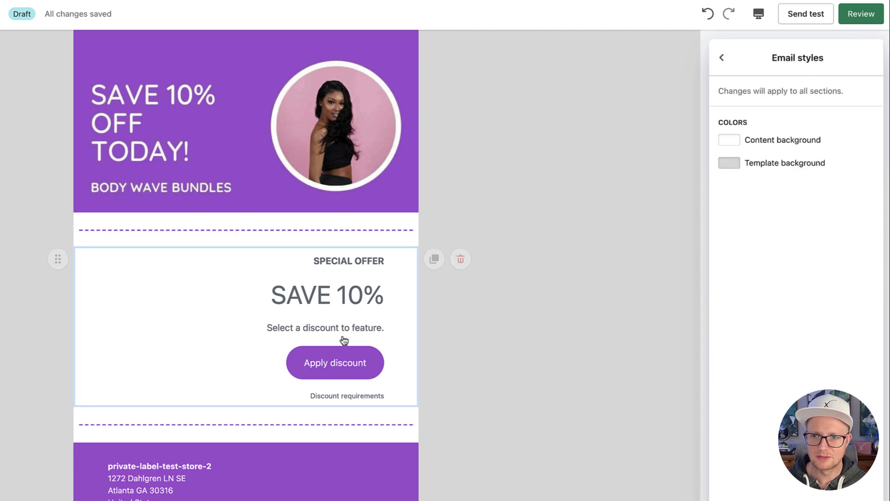
# Step: Open the featured-discount list and start creating a new discount code
pyautogui.click(324, 341)
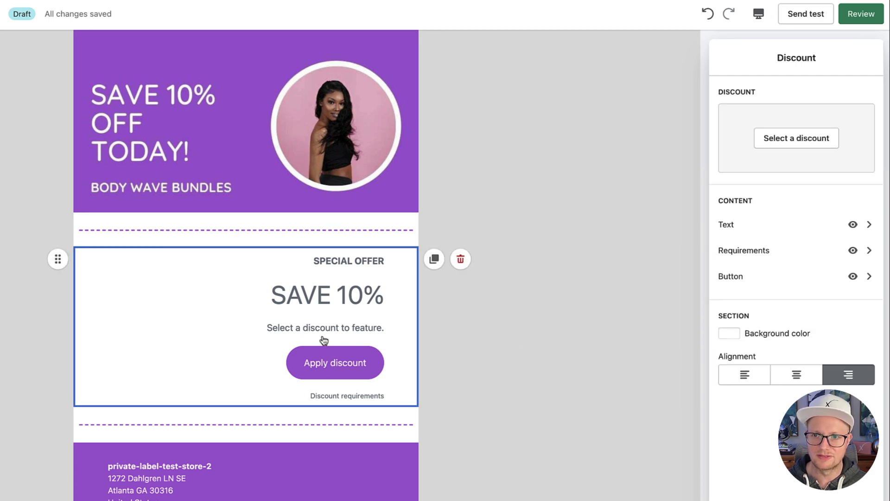
pyautogui.click(791, 143)
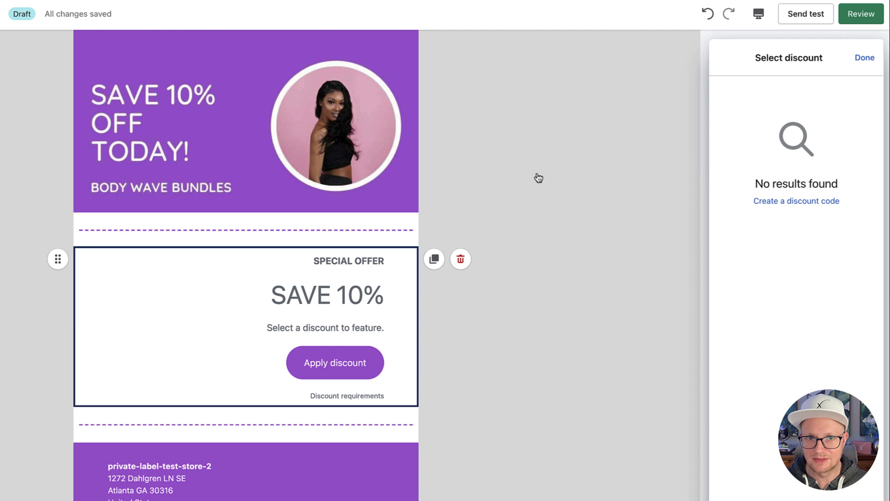
pyautogui.scroll(-1, 538, 177)
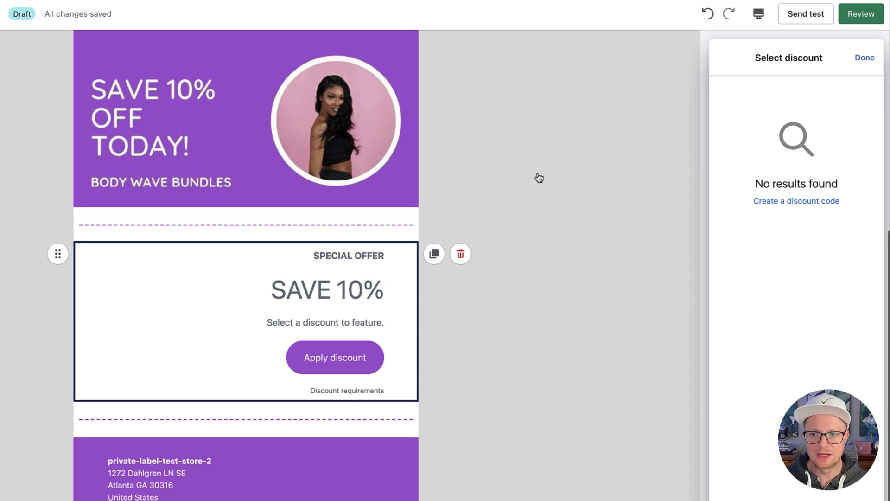
pyautogui.click(796, 204)
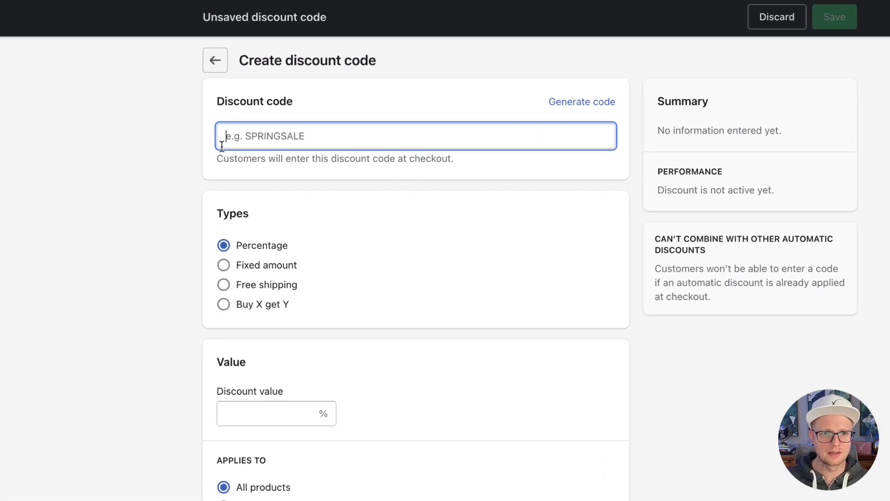
# Step: Name the discount code BODYWAVESALE with a 10 percent value
pyautogui.write('BODYWAVE')
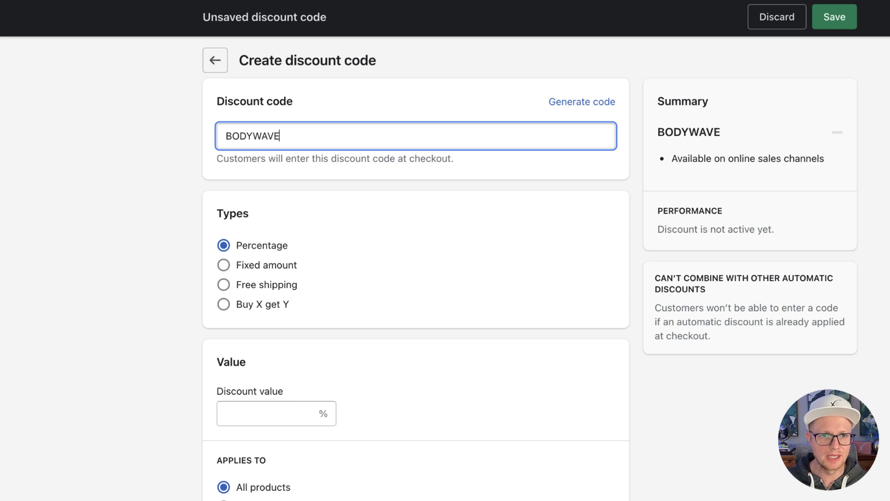
pyautogui.write('SALE')
pyautogui.scroll(-2, 184, 243)
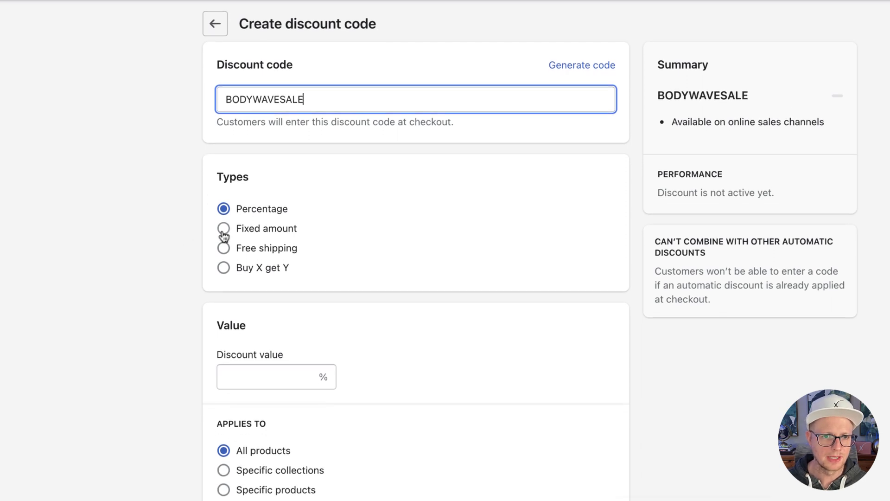
pyautogui.click(239, 378)
pyautogui.write('10')
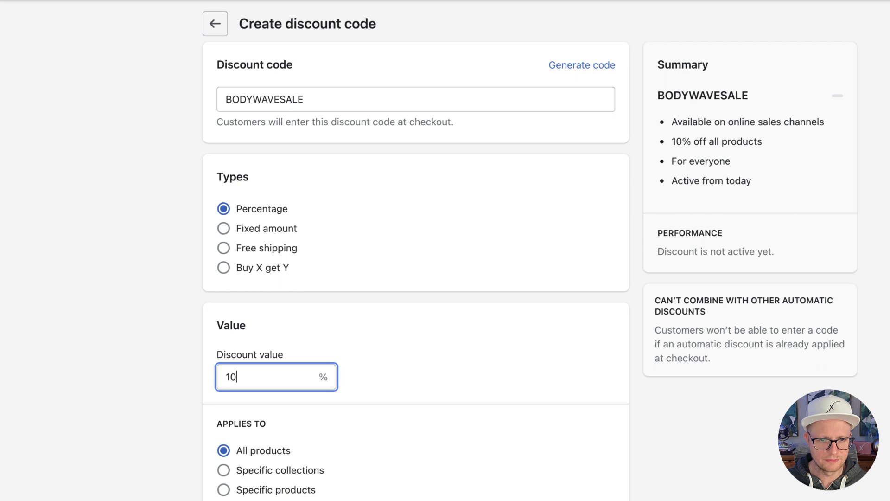
pyautogui.click(119, 439)
pyautogui.scroll(-3, 220, 425)
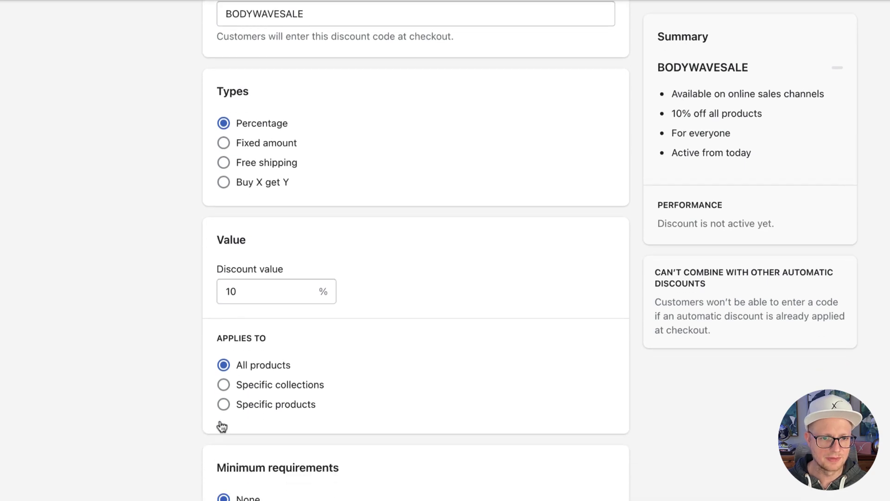
# Step: Limit the discount to specific products, search 'body wave' and tick Brazilian Body Wave Bundle Deals
pyautogui.click(223, 405)
pyautogui.click(303, 431)
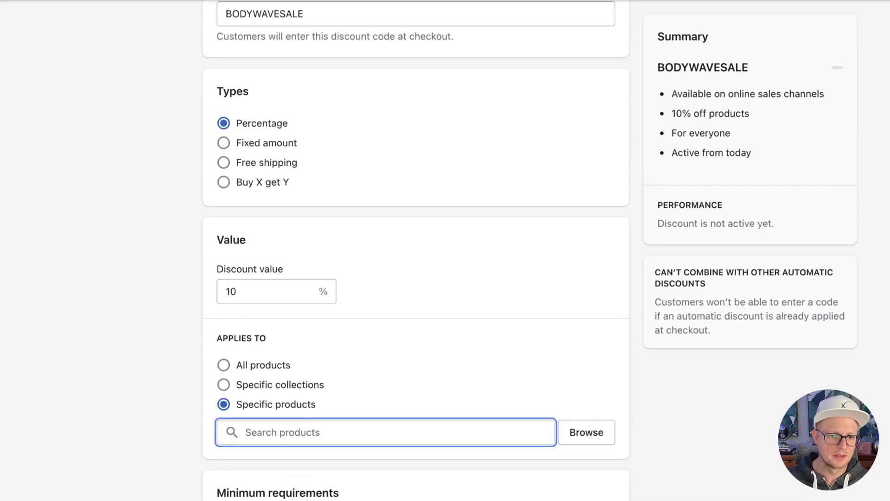
pyautogui.write('body wave')
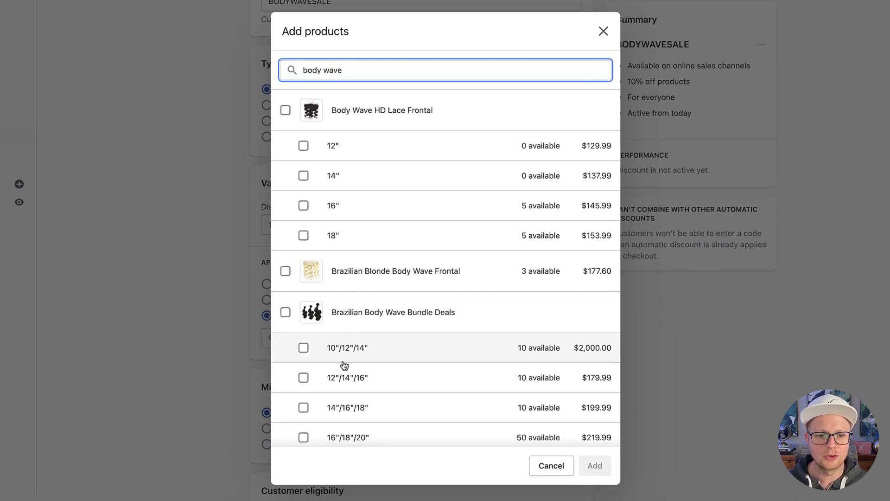
pyautogui.scroll(-1, 343, 365)
pyautogui.scroll(-3, 343, 364)
pyautogui.scroll(3, 334, 278)
pyautogui.scroll(2, 315, 296)
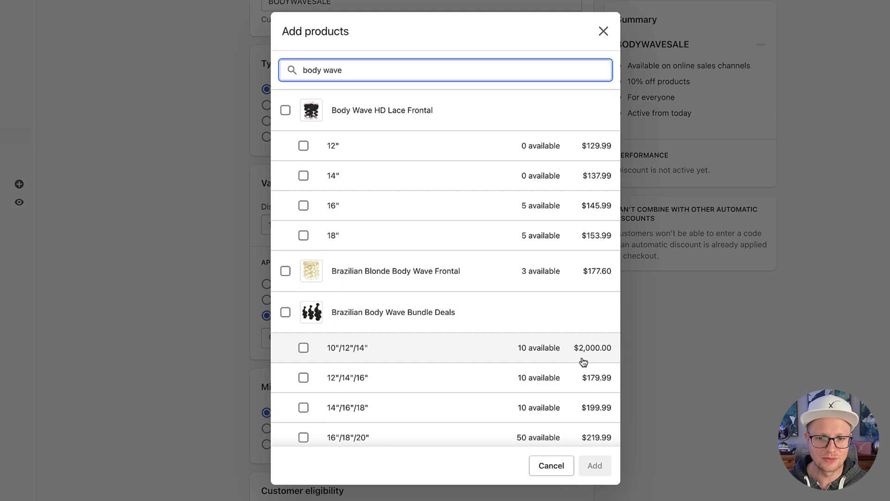
pyautogui.click(285, 313)
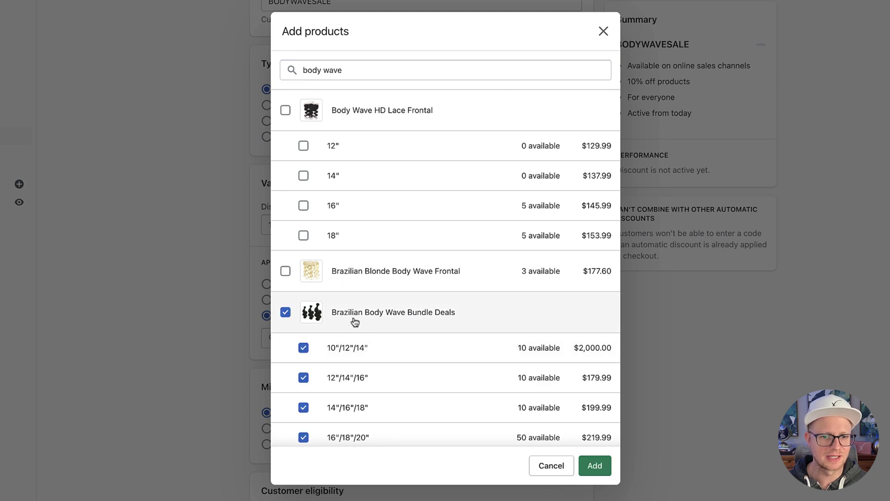
# Step: Also tick Malaysian Body Wave Bundle Deals in the product results
pyautogui.scroll(-7, 408, 323)
pyautogui.scroll(-2, 380, 319)
pyautogui.scroll(-2, 355, 321)
pyautogui.scroll(-5, 355, 322)
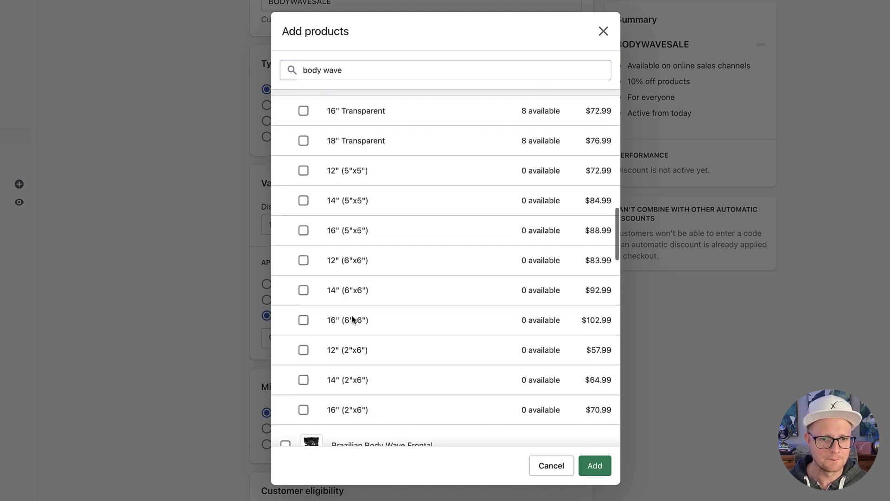
pyautogui.scroll(-10, 353, 319)
pyautogui.scroll(-7, 353, 320)
pyautogui.scroll(-1, 354, 320)
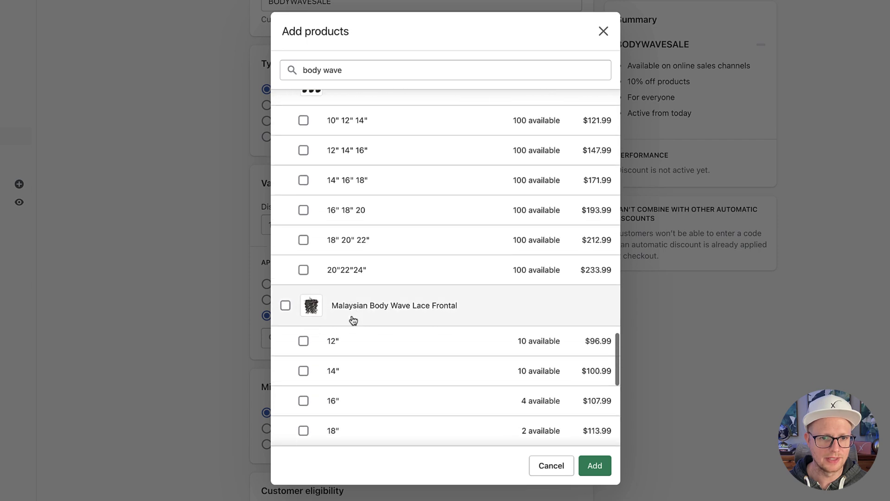
pyautogui.scroll(-1, 353, 320)
pyautogui.scroll(-4, 353, 319)
pyautogui.scroll(-3, 354, 319)
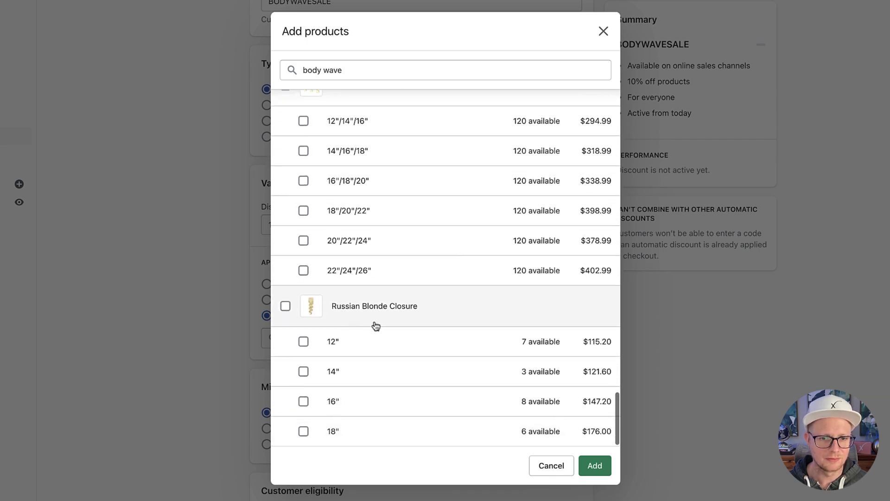
pyautogui.scroll(9, 376, 326)
pyautogui.scroll(5, 374, 325)
pyautogui.scroll(-2, 374, 325)
pyautogui.scroll(-6, 376, 326)
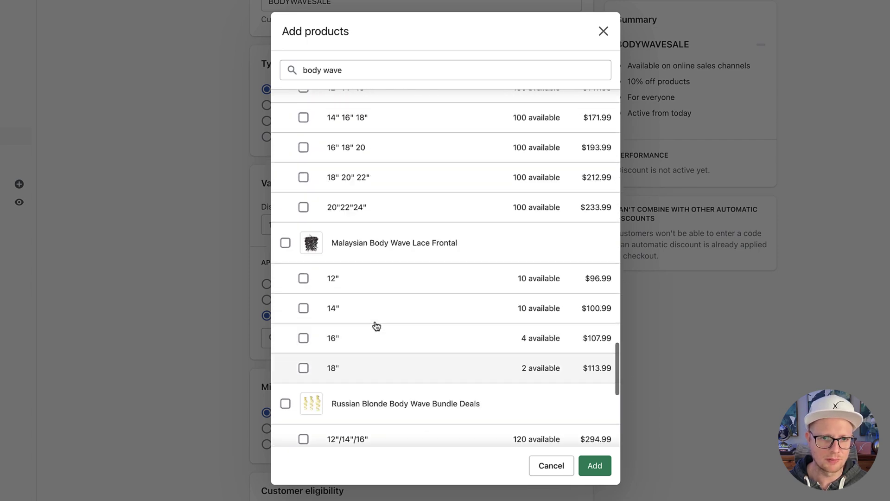
pyautogui.scroll(3, 376, 326)
pyautogui.scroll(-1, 376, 326)
pyautogui.scroll(-4, 376, 326)
pyautogui.scroll(2, 376, 326)
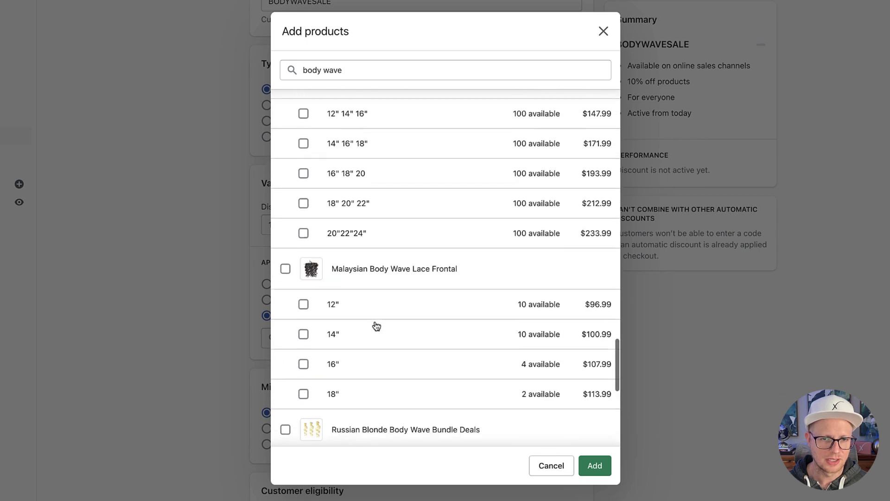
pyautogui.scroll(3, 376, 326)
pyautogui.click(285, 186)
pyautogui.scroll(5, 477, 250)
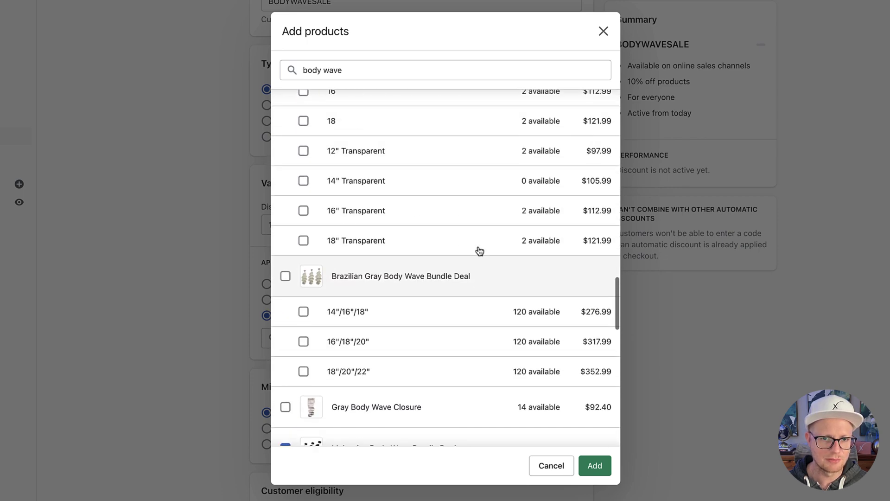
pyautogui.scroll(3, 473, 252)
pyautogui.scroll(3, 475, 254)
pyautogui.scroll(5, 475, 254)
pyautogui.scroll(5, 475, 254)
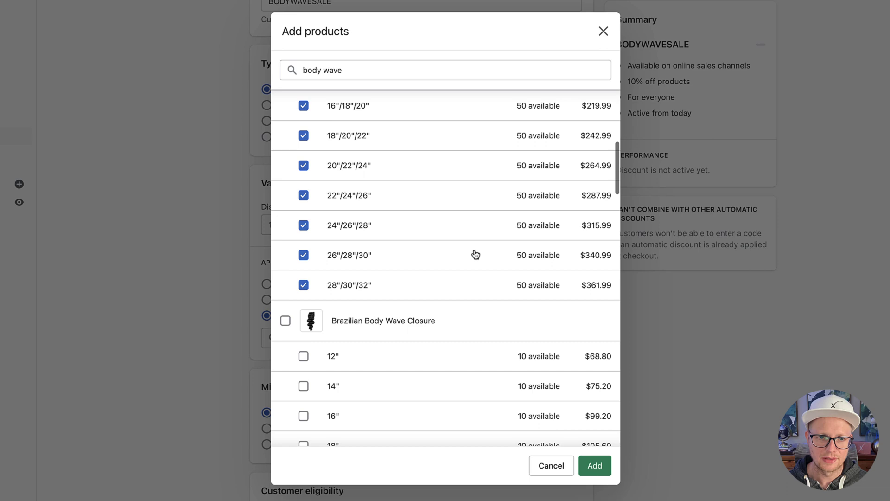
pyautogui.scroll(3, 475, 254)
pyautogui.scroll(-3, 475, 254)
pyautogui.scroll(5, 475, 254)
pyautogui.scroll(2, 475, 254)
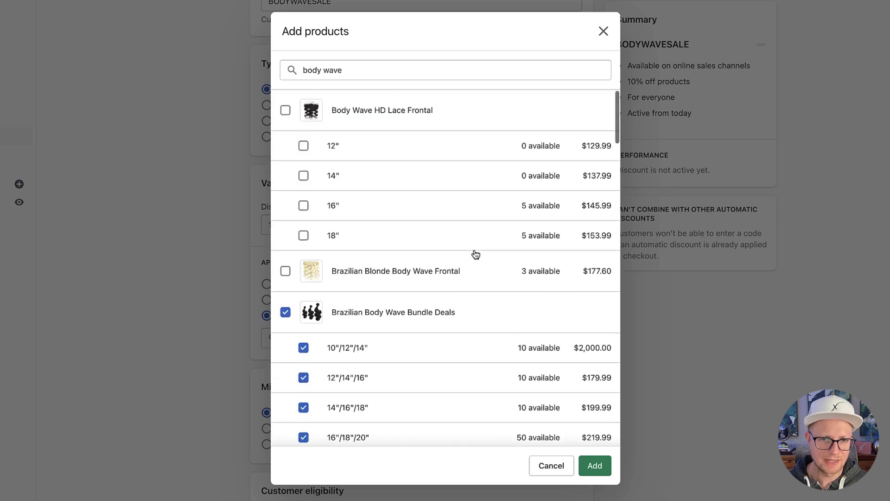
pyautogui.scroll(-20, 475, 254)
pyautogui.scroll(-10, 475, 254)
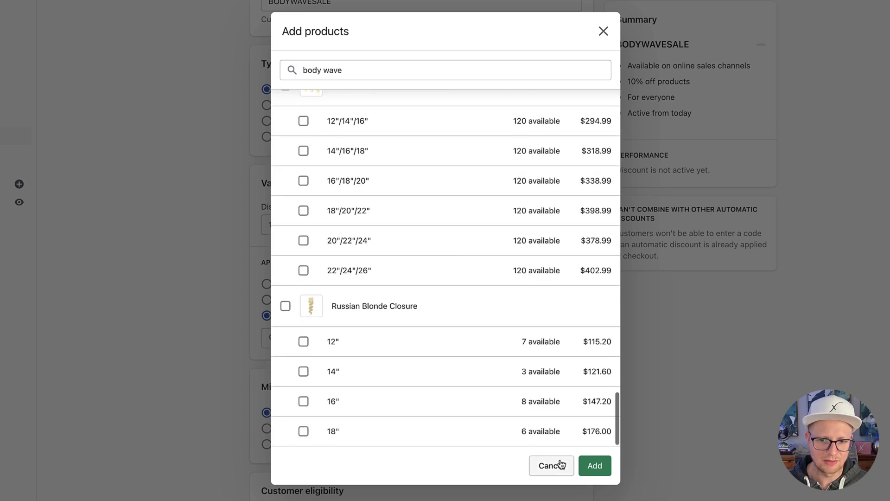
# Step: Add the two chosen body-wave products to the BODYWAVESALE discount
pyautogui.click(590, 467)
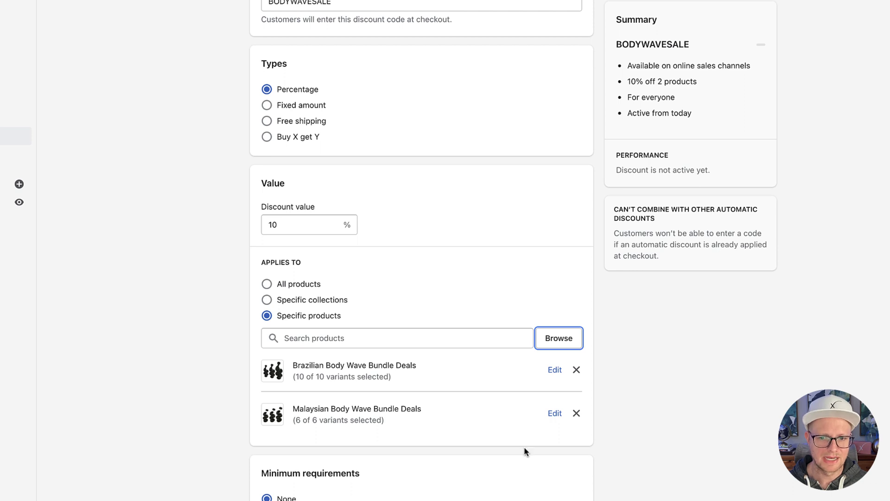
pyautogui.scroll(-5, 235, 357)
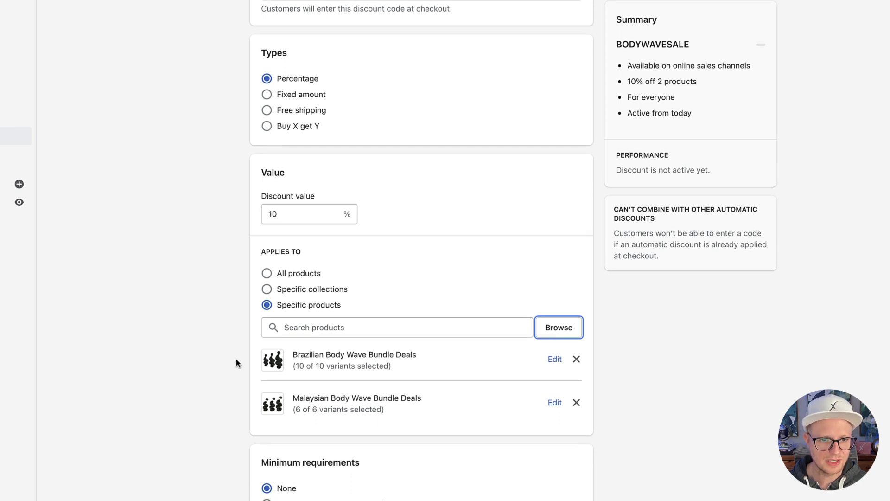
pyautogui.scroll(-1, 269, 283)
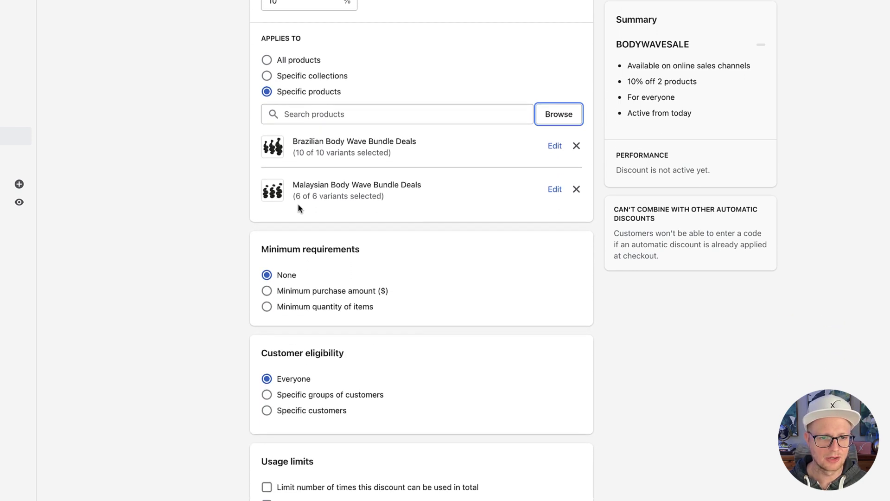
pyautogui.scroll(-3, 294, 316)
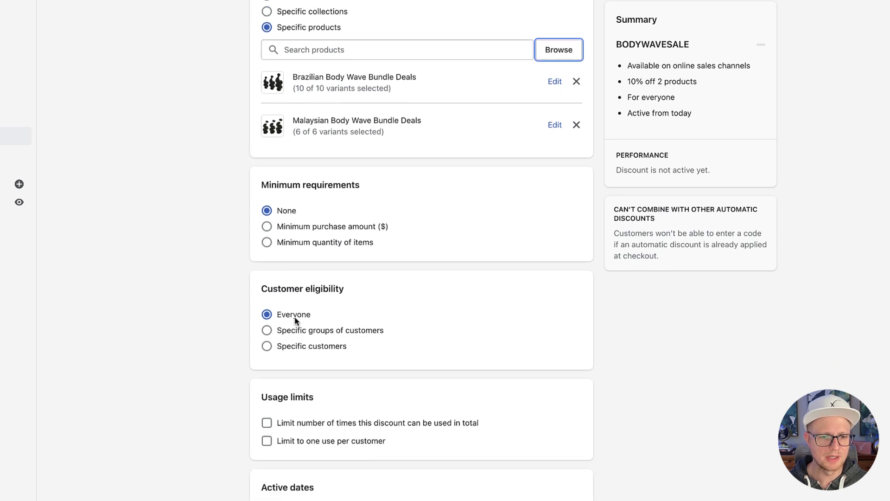
pyautogui.scroll(-2, 269, 305)
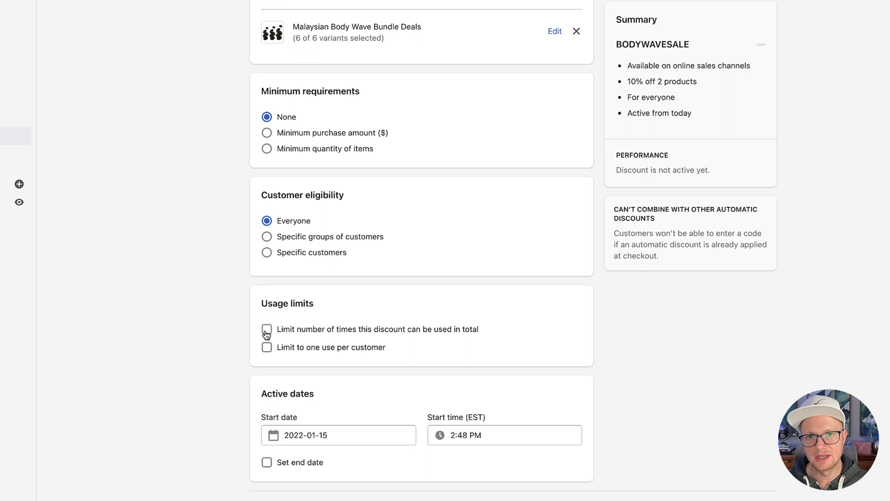
pyautogui.scroll(-3, 262, 347)
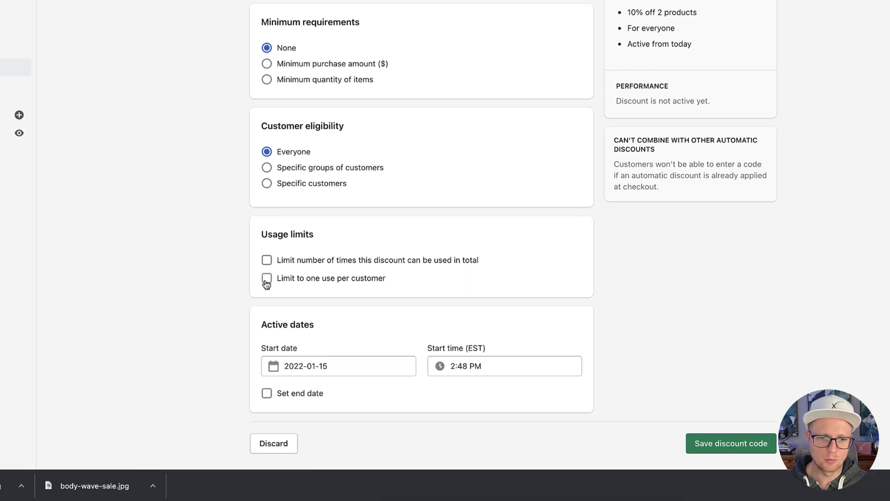
# Step: Give the discount an end date of January 16, 2022
pyautogui.click(267, 394)
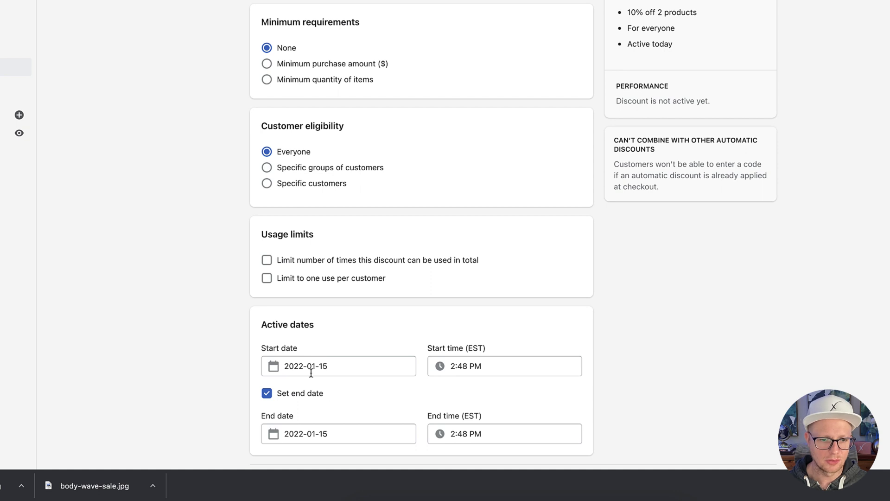
pyautogui.click(336, 431)
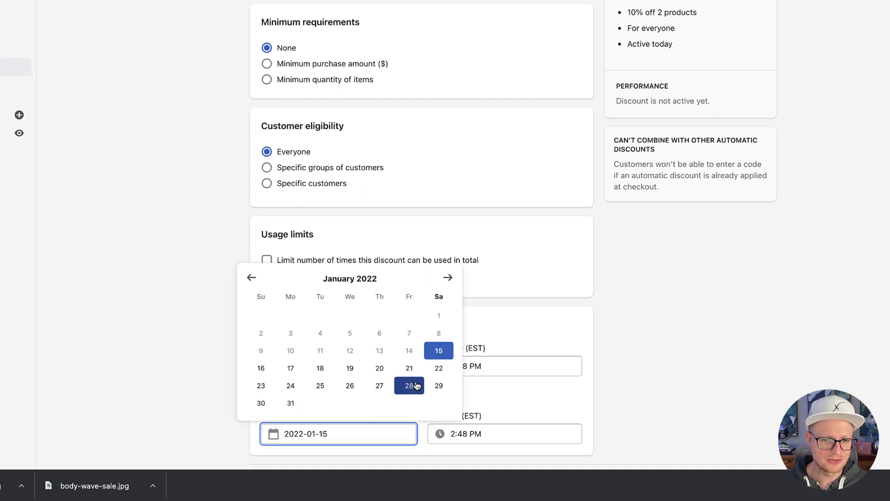
pyautogui.click(262, 369)
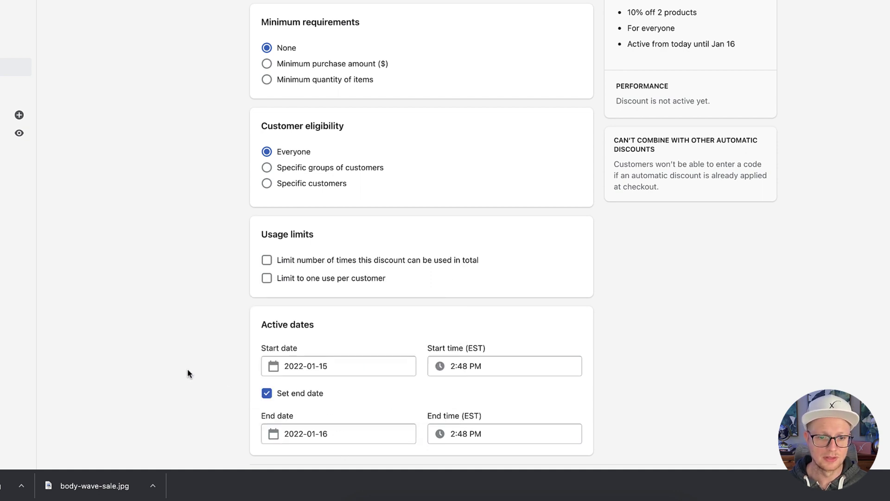
pyautogui.scroll(-2, 187, 368)
pyautogui.scroll(4, 660, 355)
pyautogui.scroll(2, 660, 356)
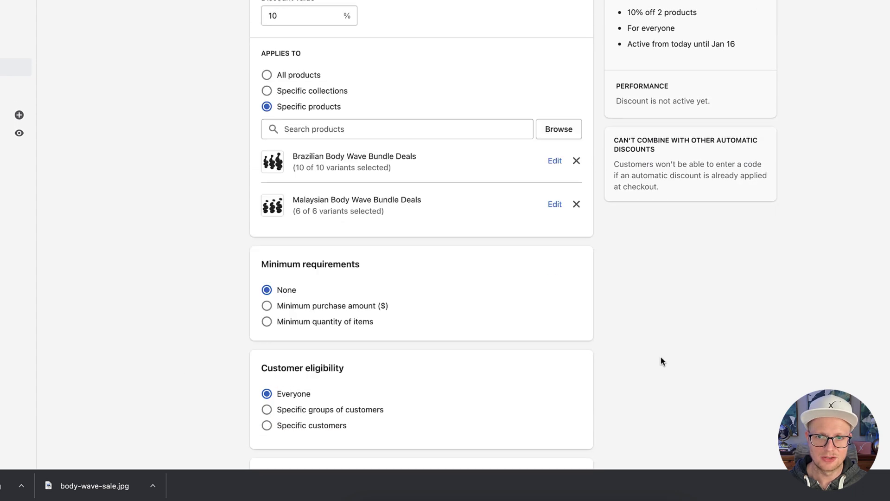
pyautogui.scroll(-6, 660, 356)
# Step: Save the BODYWAVESALE code and copy its shareable discount link
pyautogui.click(726, 444)
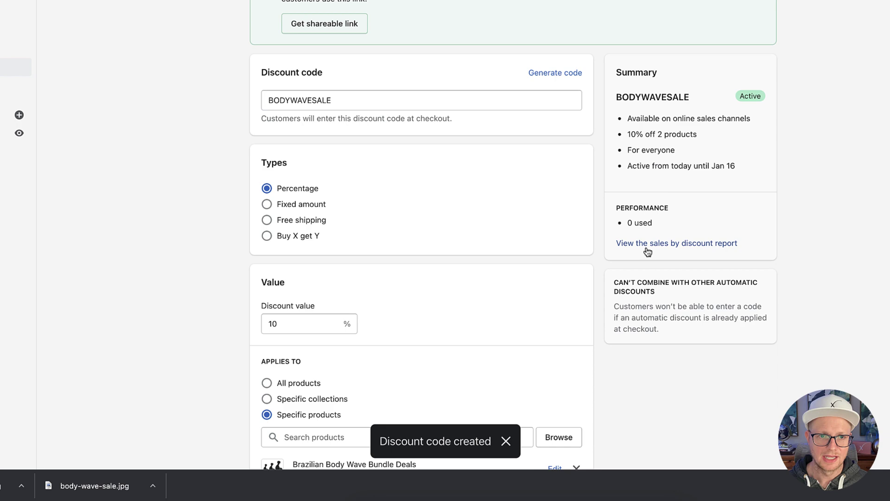
pyautogui.click(348, 25)
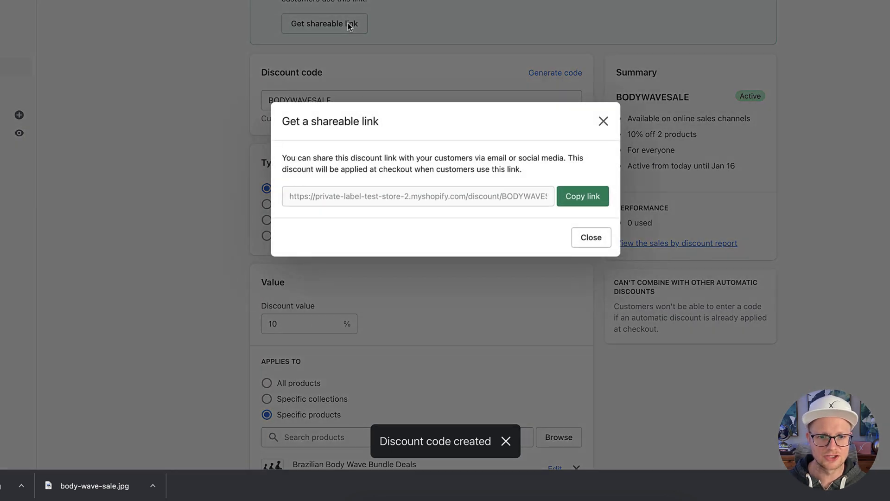
pyautogui.click(577, 197)
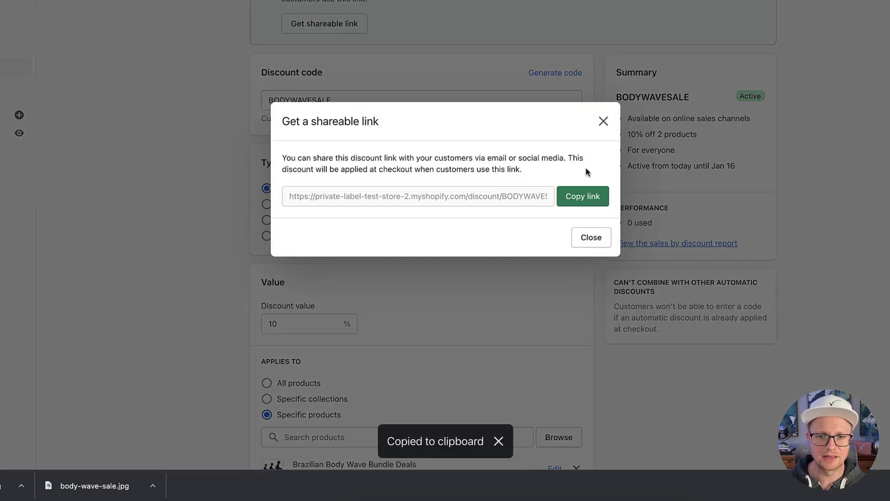
pyautogui.click(602, 123)
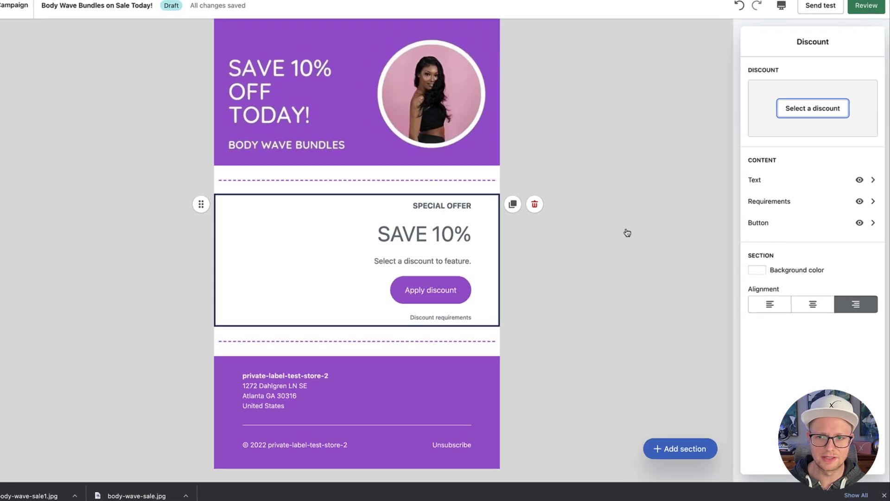
# Step: Feature BODYWAVESALE in the offer block and paste the discount URL as the banner link
pyautogui.click(814, 111)
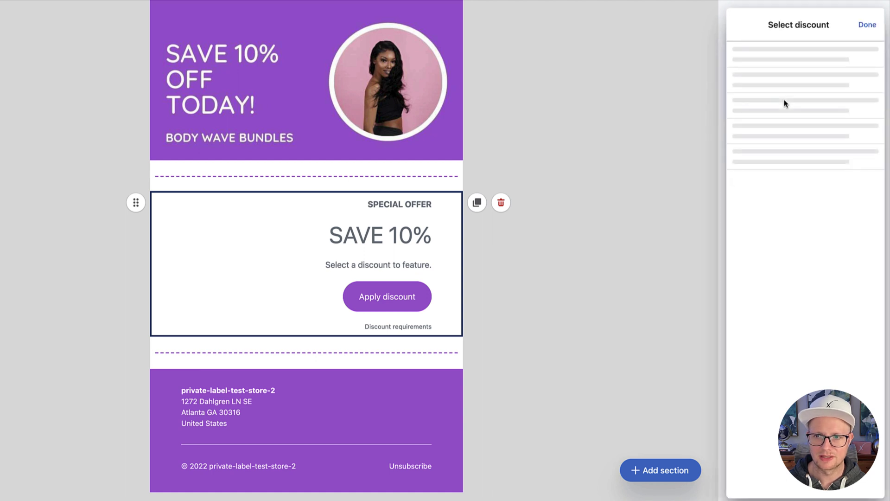
pyautogui.click(769, 91)
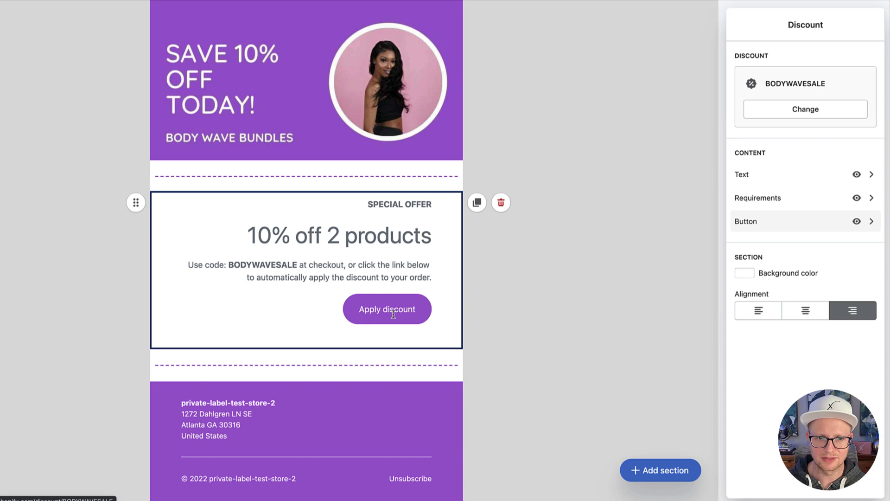
pyautogui.click(354, 102)
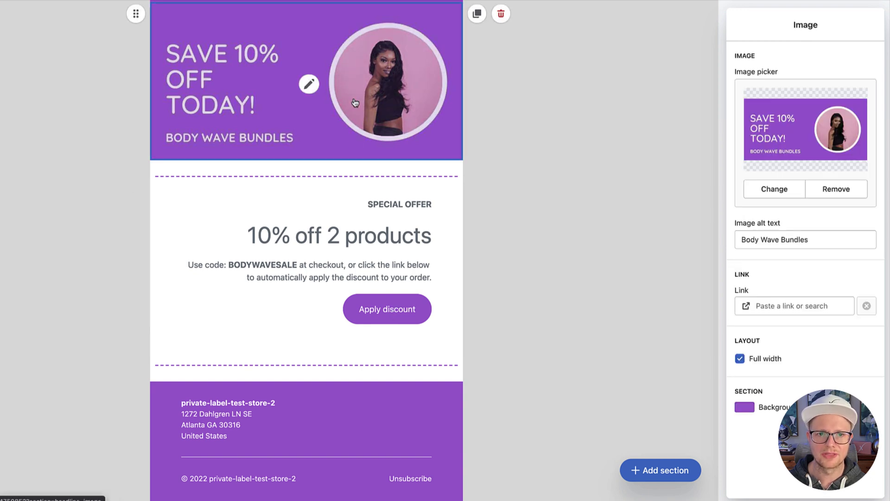
pyautogui.rightClick(783, 309)
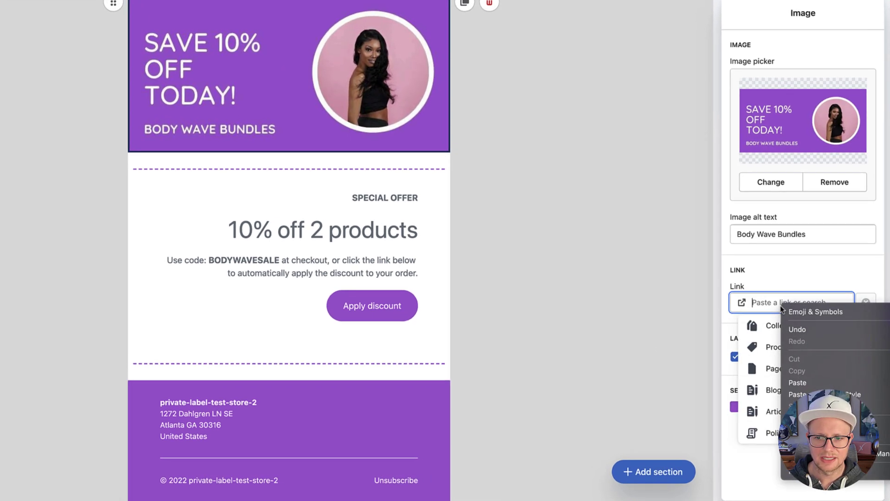
pyautogui.click(797, 383)
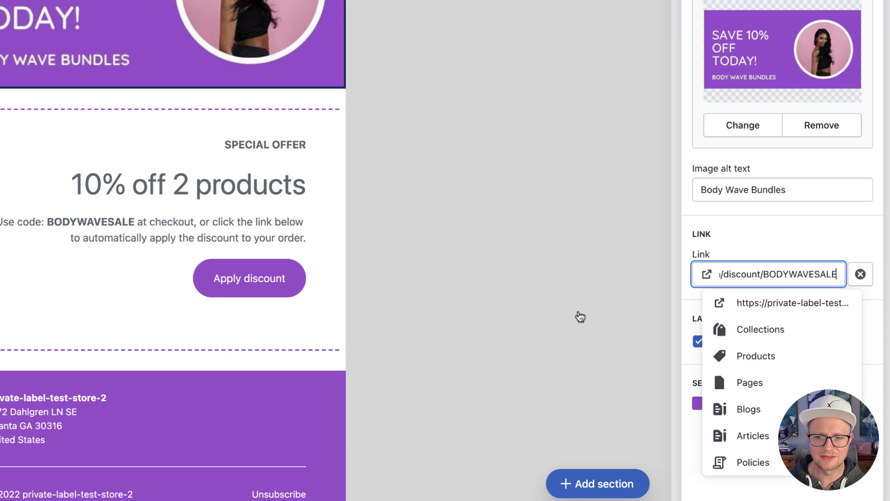
pyautogui.click(790, 232)
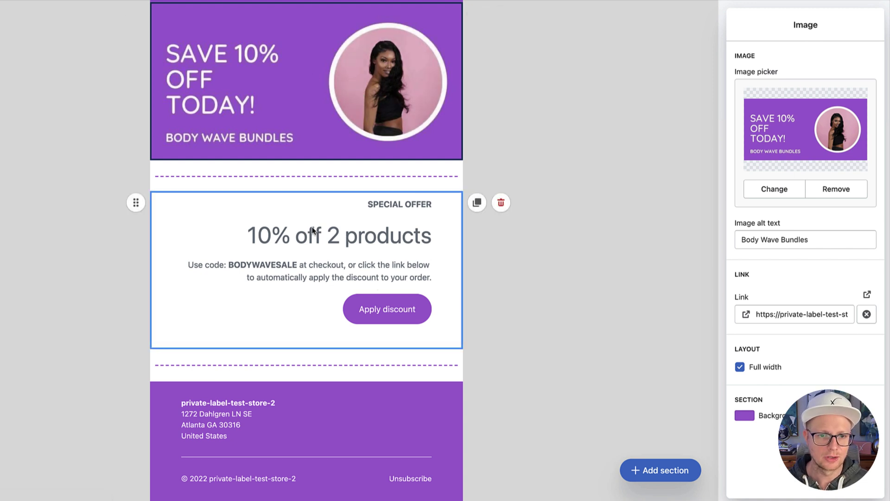
# Step: Replace '2 products' in the discount heading with 'Body Wave Bundles'
pyautogui.click(343, 239)
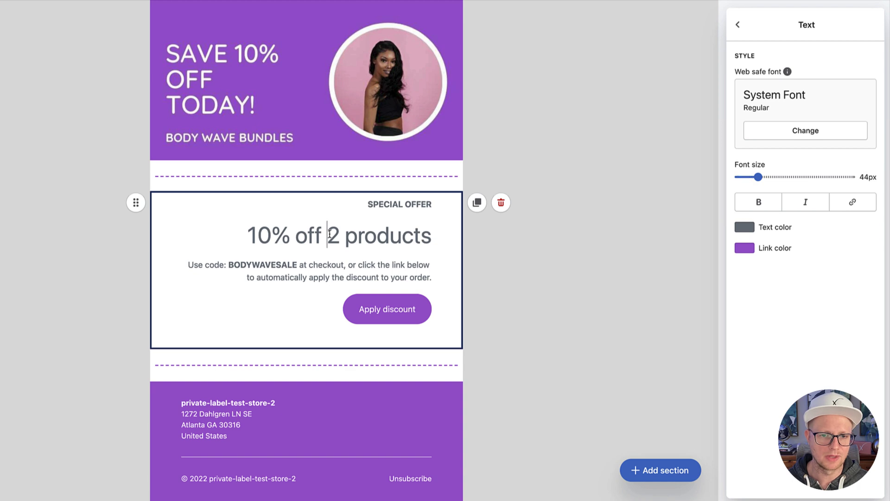
pyautogui.moveTo(326, 236); pyautogui.dragTo(427, 233)
pyautogui.click(432, 238)
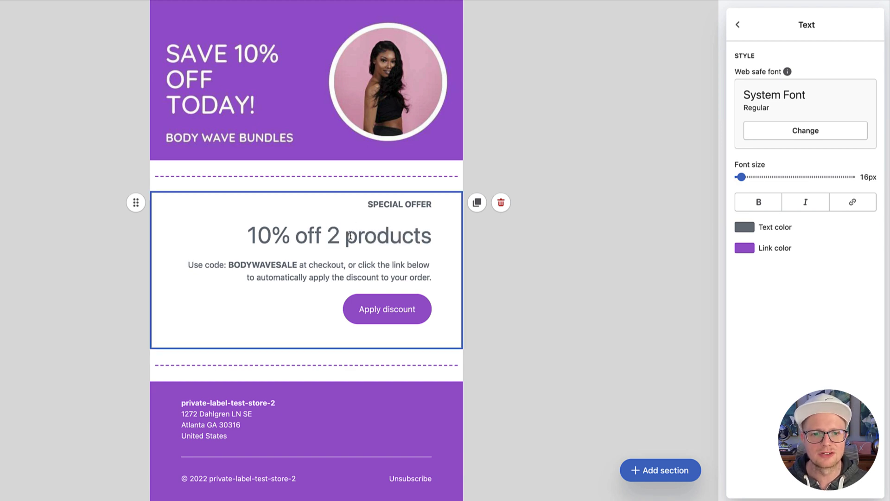
pyautogui.moveTo(332, 236); pyautogui.dragTo(431, 237)
pyautogui.write('10% off 1')
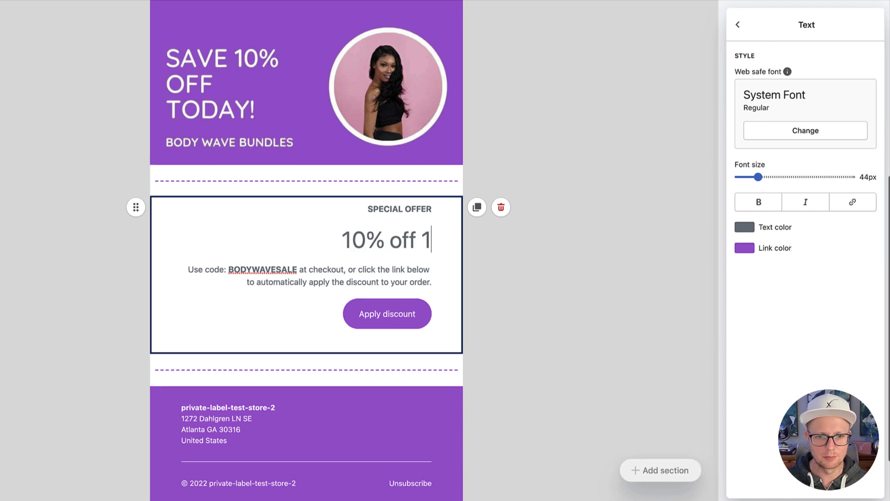
pyautogui.write('B')
pyautogui.press('BackSpace')
pyautogui.press('BackSpace')
pyautogui.write('B')
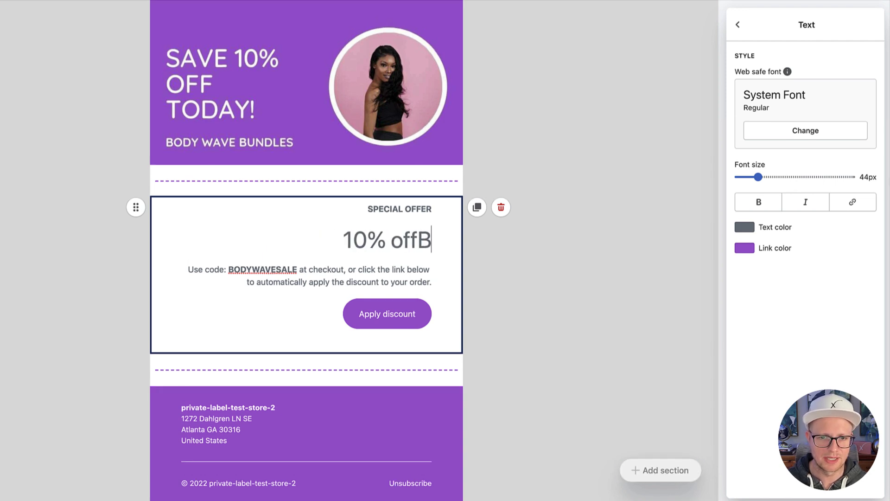
pyautogui.press('BackSpace')
pyautogui.write('Body W')
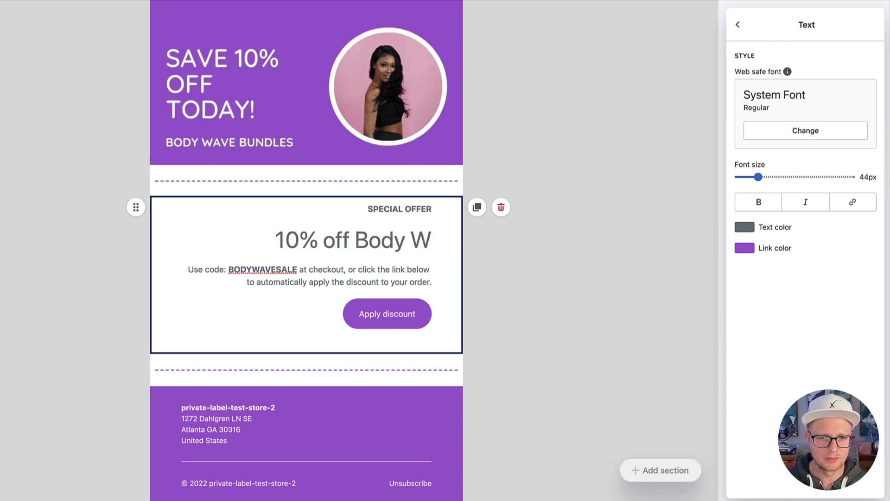
pyautogui.write('ave Bundle')
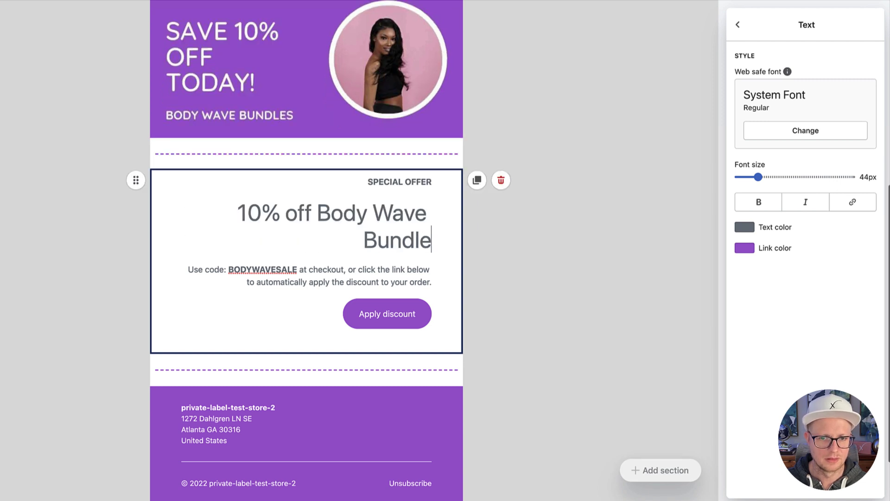
pyautogui.write('s')
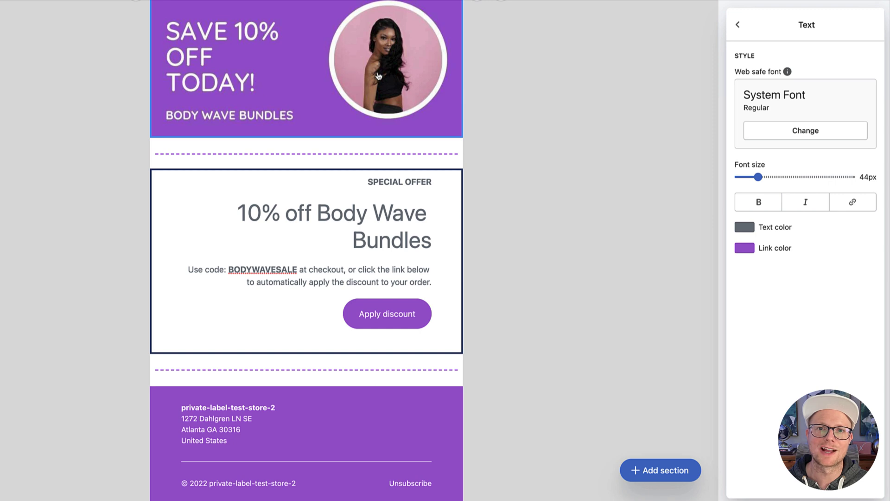
# Step: Scroll up to the 'A little something for you' intro section at the email's top
pyautogui.scroll(3, 362, 116)
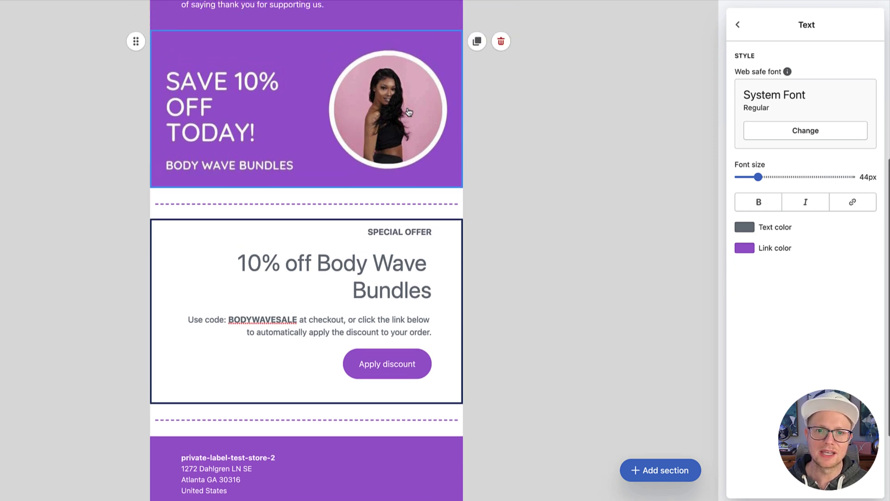
pyautogui.scroll(-3, 362, 157)
pyautogui.scroll(-3, 362, 157)
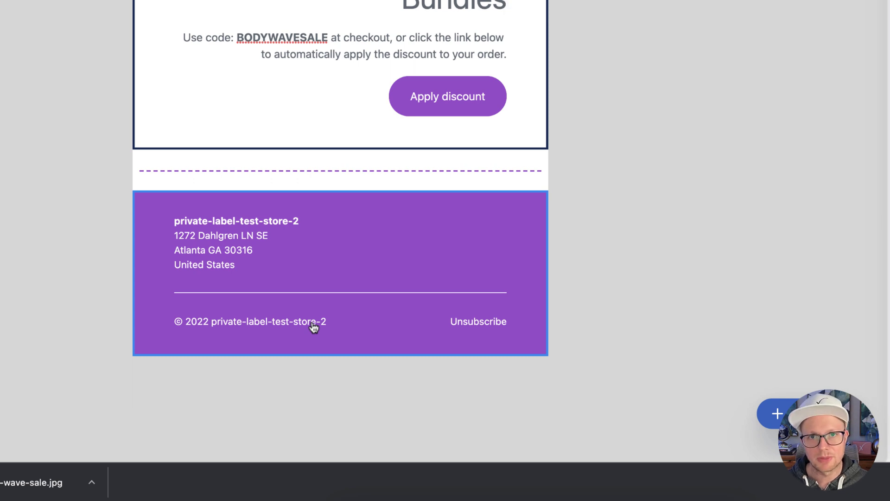
pyautogui.scroll(2, 278, 327)
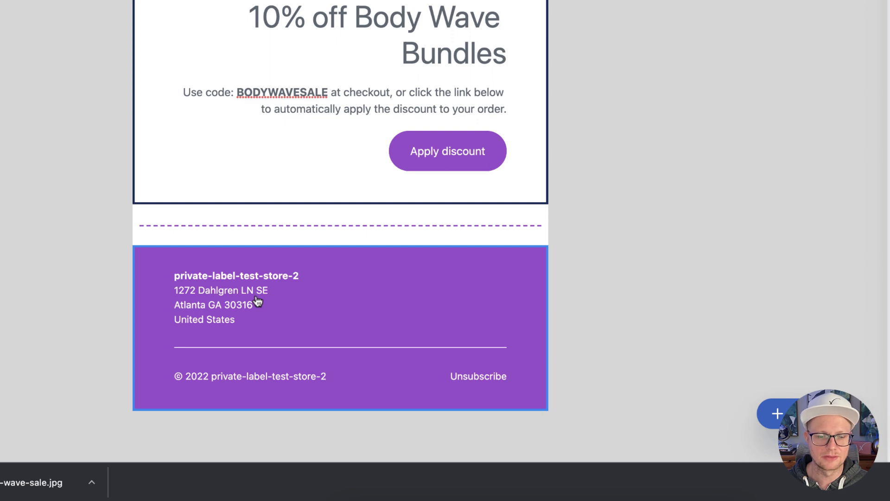
pyautogui.scroll(5, 284, 328)
pyautogui.scroll(3, 284, 330)
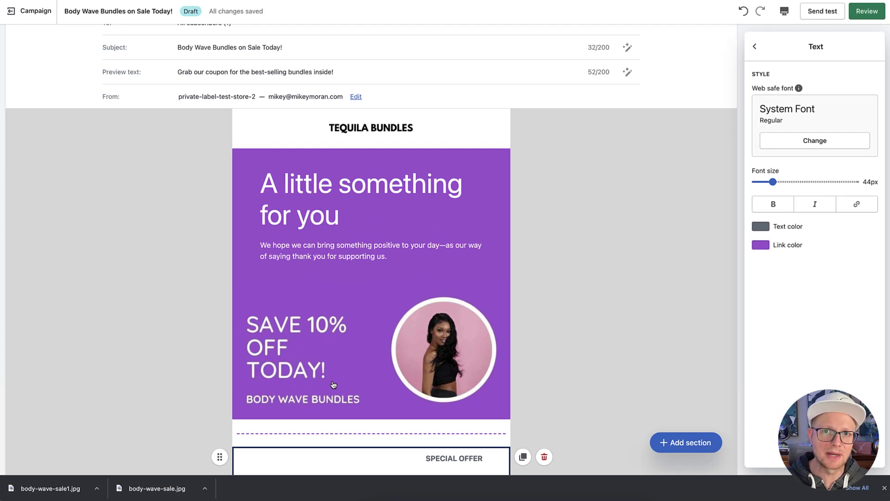
pyautogui.scroll(2, 333, 385)
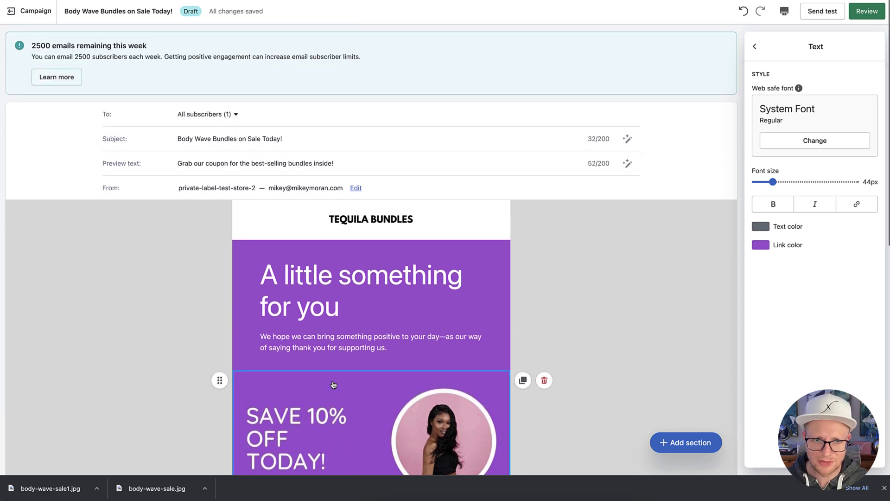
pyautogui.scroll(-1, 333, 384)
pyautogui.scroll(-3, 333, 384)
# Step: Retitle the intro heading from 'A little something for you' to 'DON'T MISS THIS'
pyautogui.scroll(2, 333, 384)
pyautogui.click(334, 160)
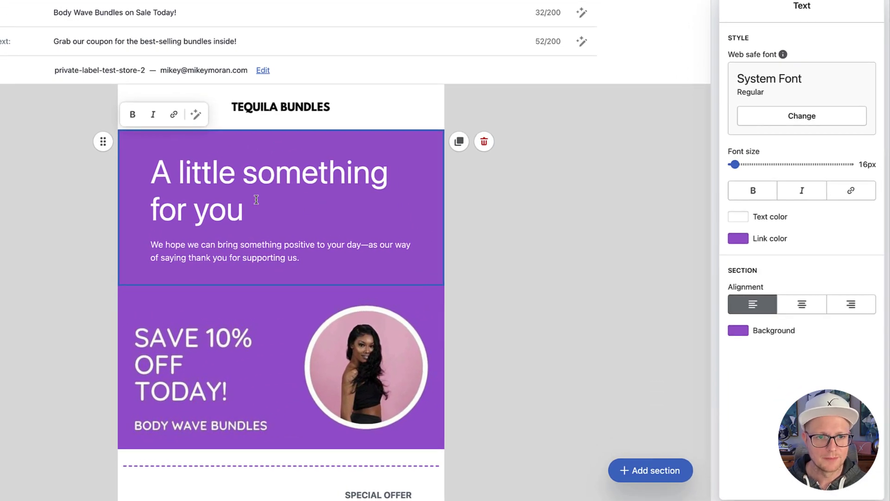
pyautogui.click(257, 199)
pyautogui.moveTo(152, 167); pyautogui.dragTo(235, 202)
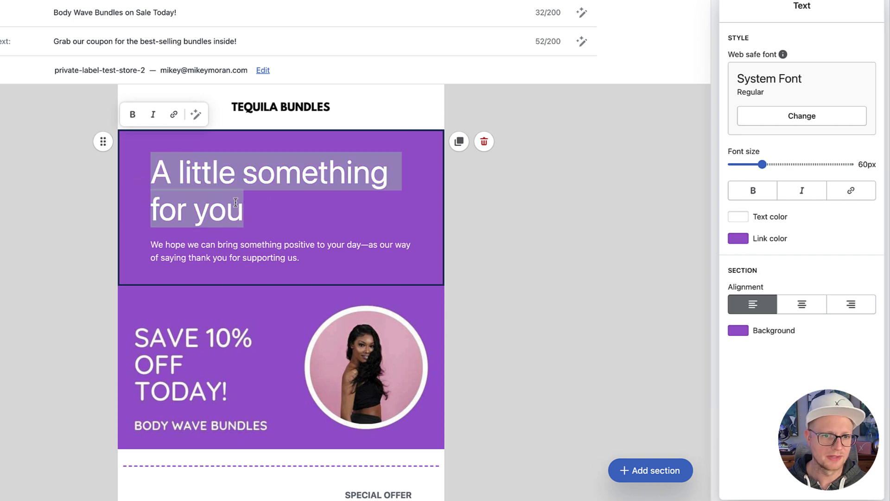
pyautogui.write('DONT')
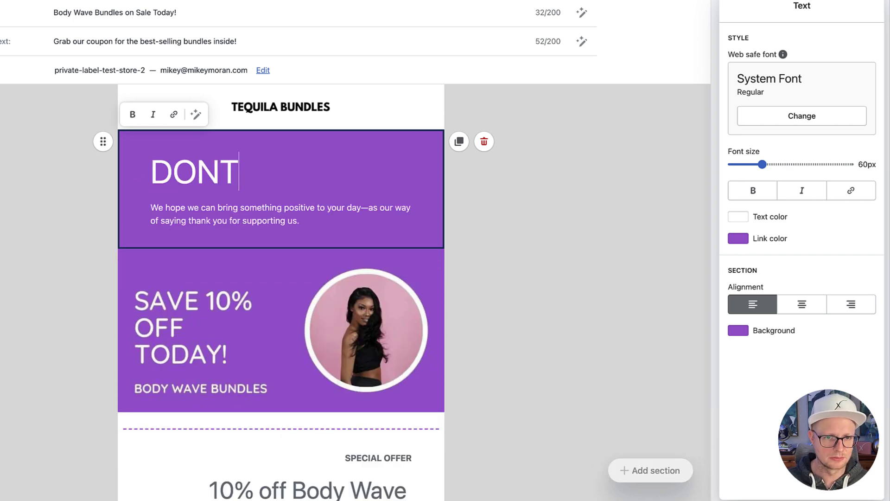
pyautogui.press('BackSpace')
pyautogui.write("'T MIS")
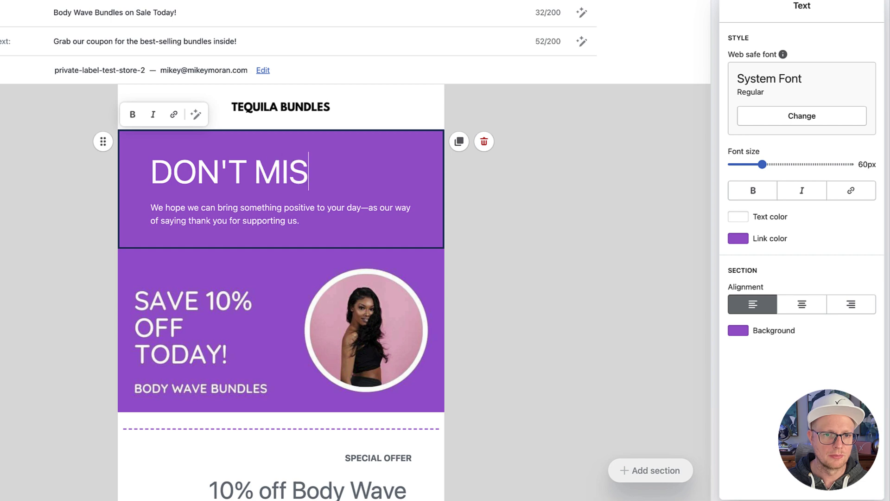
pyautogui.write('S THIS SALE')
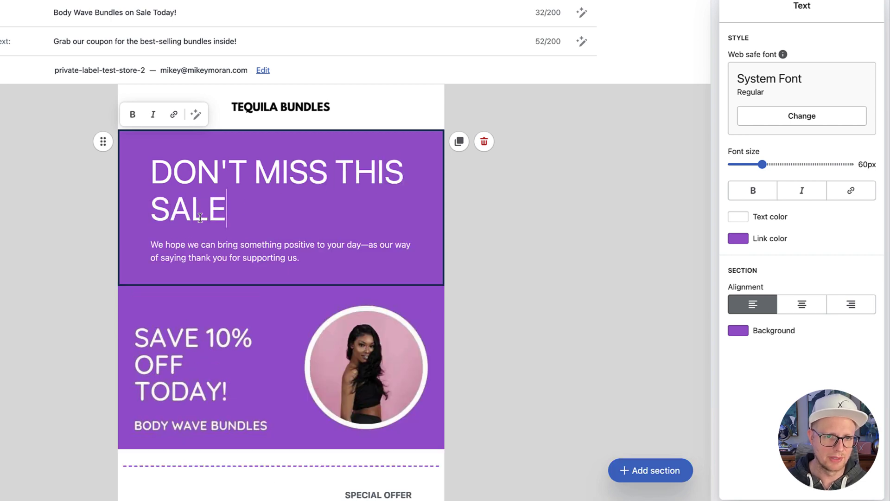
pyautogui.press('BackSpace')
pyautogui.press('BackSpace')
pyautogui.press('BackSpace')
pyautogui.press('BackSpace')
pyautogui.press('BackSpace')
pyautogui.write('!')
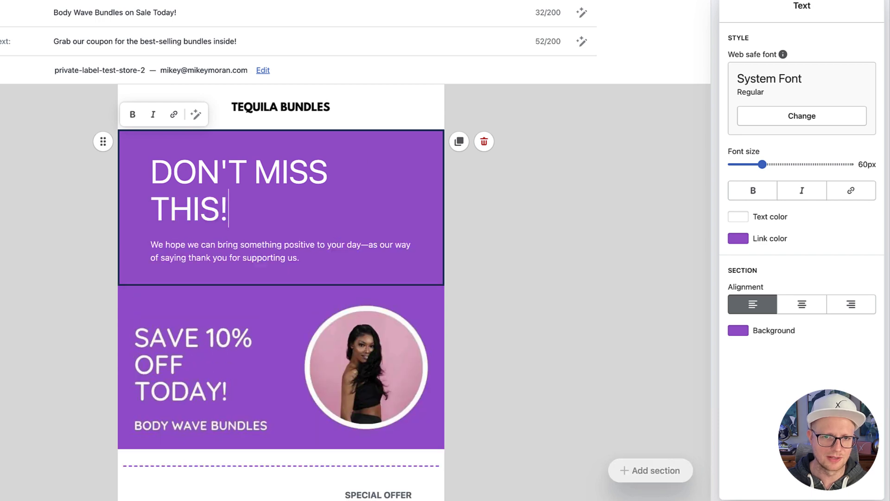
pyautogui.press('BackSpace')
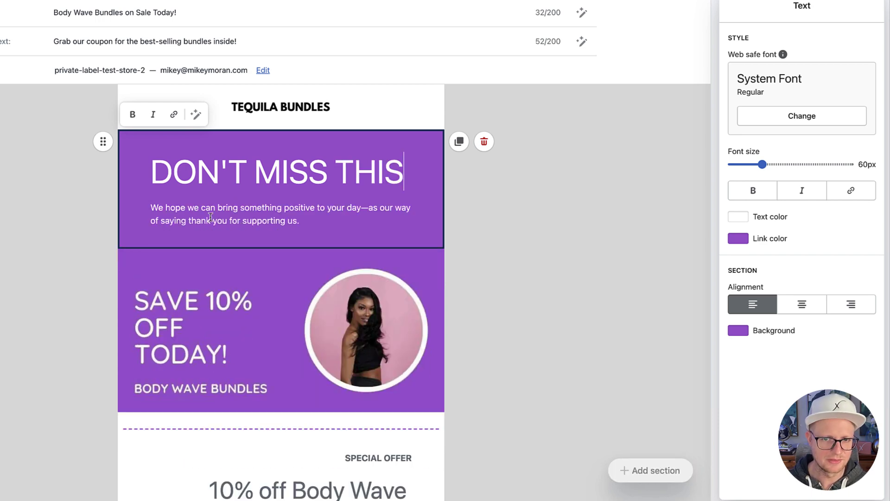
# Step: Rewrite the intro paragraph as 'The body wave bundles are our best-selling style bundles.'
pyautogui.moveTo(301, 222); pyautogui.dragTo(131, 205)
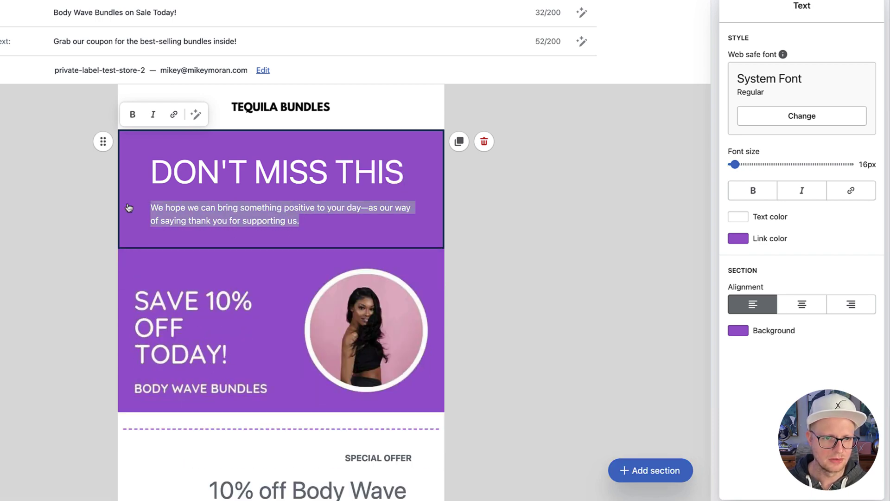
pyautogui.click(128, 207)
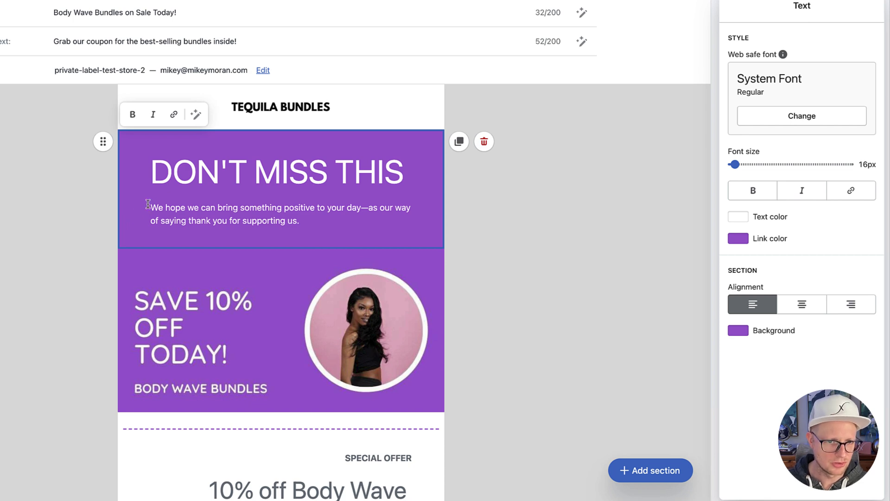
pyautogui.moveTo(147, 204); pyautogui.dragTo(334, 216)
pyautogui.write('Th')
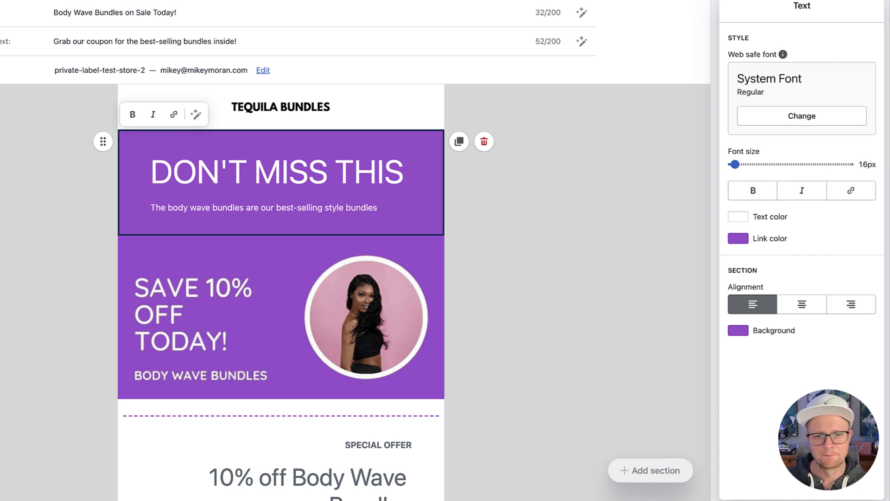
pyautogui.write('.')
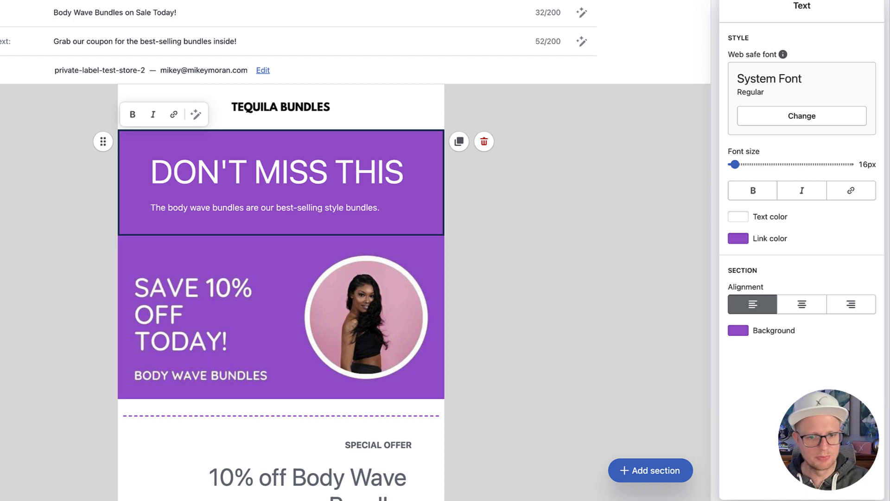
# Step: Add a new image section above the email footer
pyautogui.click(561, 171)
pyautogui.scroll(-3, 554, 171)
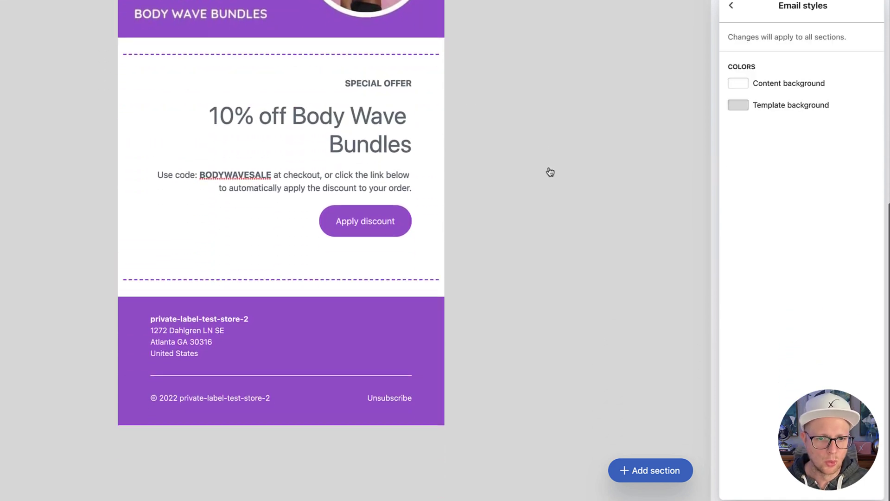
pyautogui.click(621, 475)
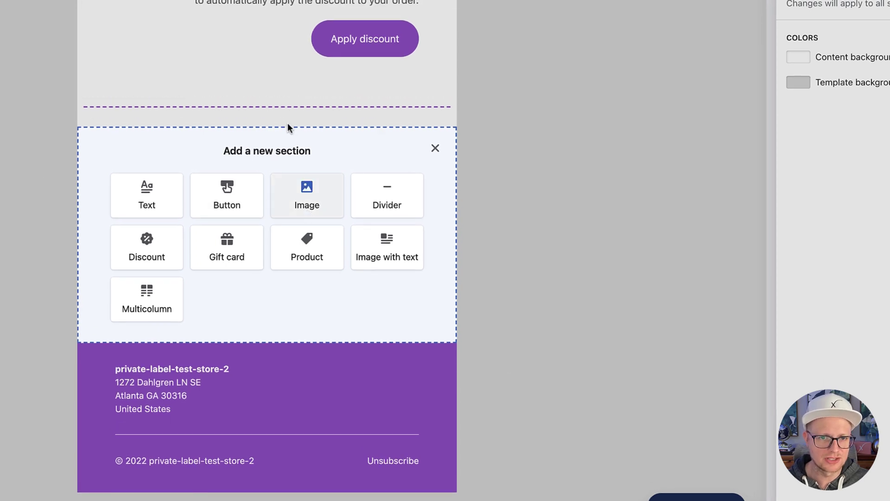
pyautogui.click(307, 197)
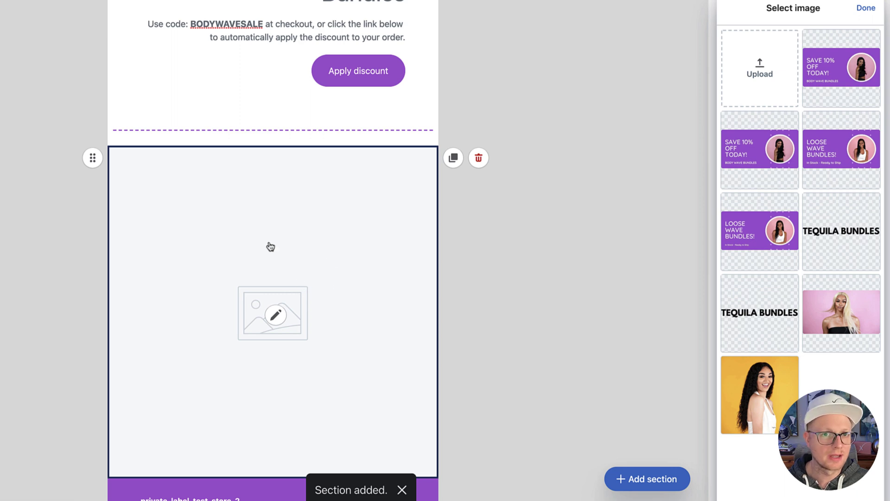
# Step: Fill the image section with the yellow-background model photo
pyautogui.moveTo(764, 382)
pyautogui.mouseDown()
pyautogui.moveTo(663, 354)
pyautogui.moveTo(773, 381)
pyautogui.mouseUp()
pyautogui.click(773, 381)
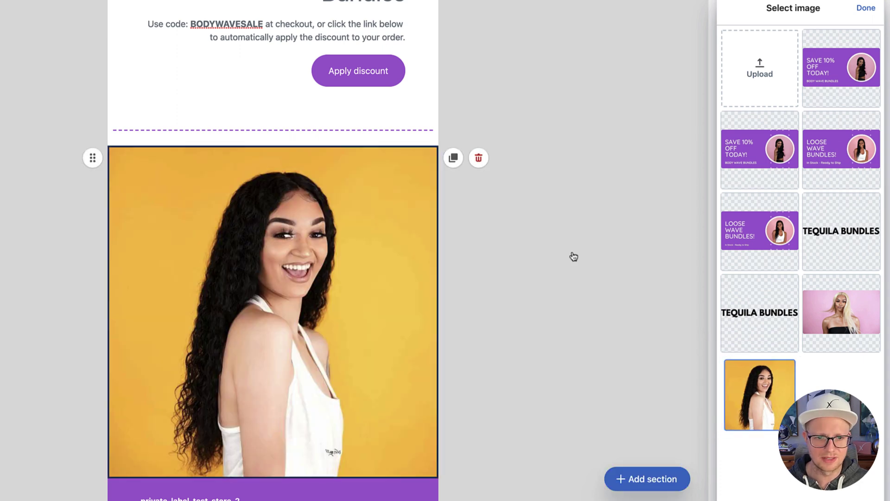
pyautogui.scroll(2, 461, 264)
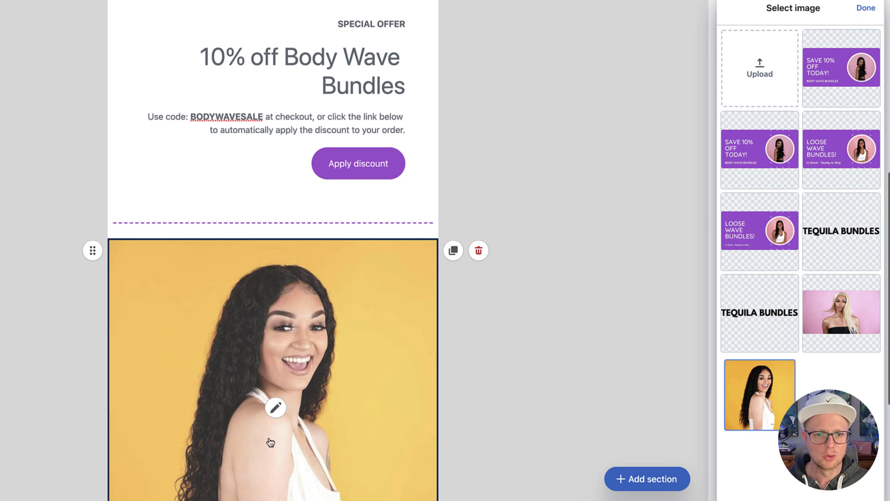
pyautogui.scroll(4, 408, 312)
pyautogui.scroll(1, 407, 312)
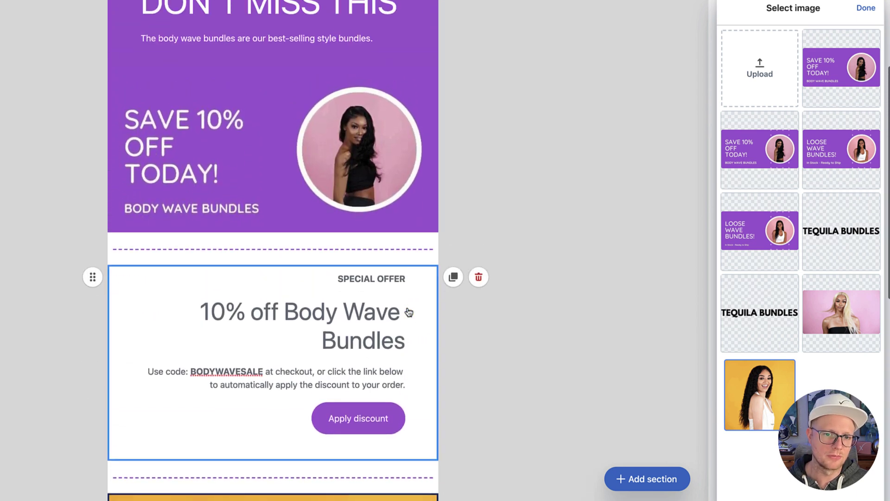
pyautogui.scroll(-2, 463, 320)
pyautogui.scroll(-3, 470, 323)
pyautogui.scroll(-5, 253, 327)
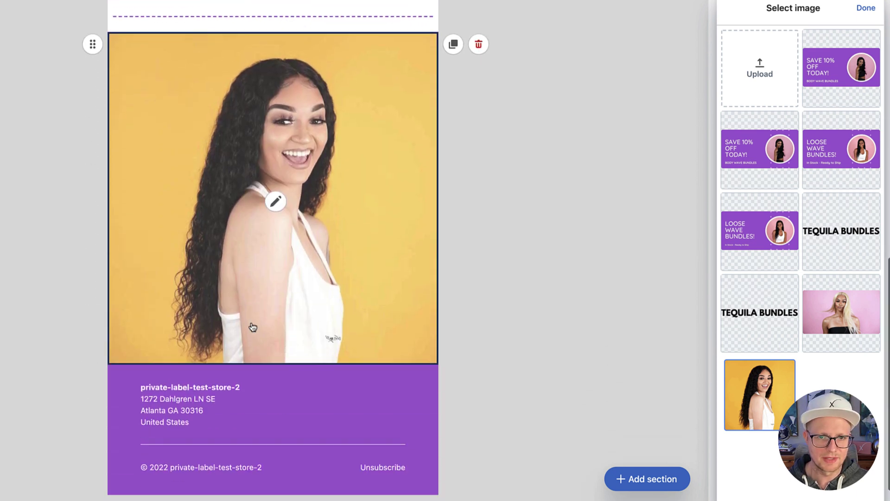
# Step: Add a text section under the photo reading 'How many bundles do I need?'
pyautogui.click(640, 478)
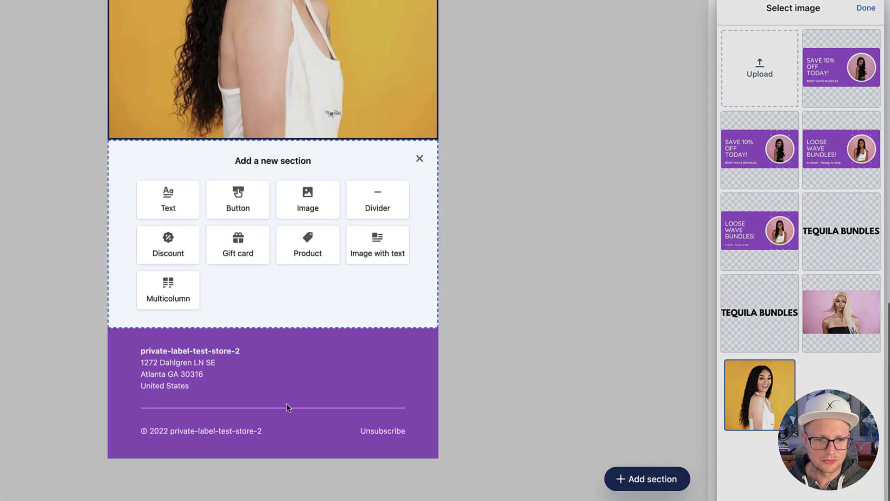
pyautogui.click(166, 211)
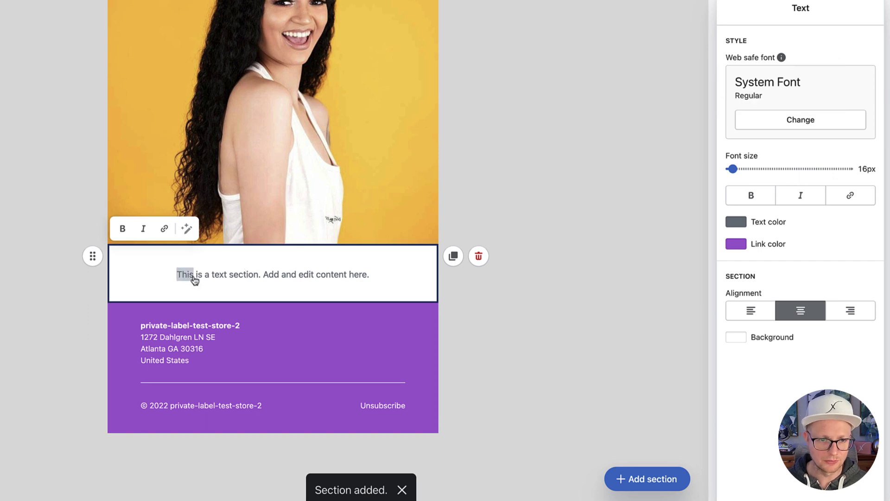
pyautogui.moveTo(194, 279); pyautogui.dragTo(453, 288)
pyautogui.write('How m')
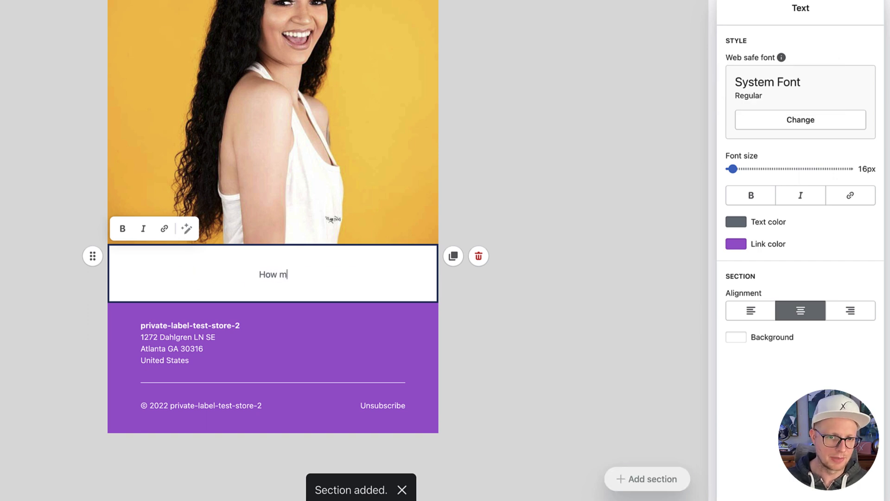
pyautogui.write('any bundle')
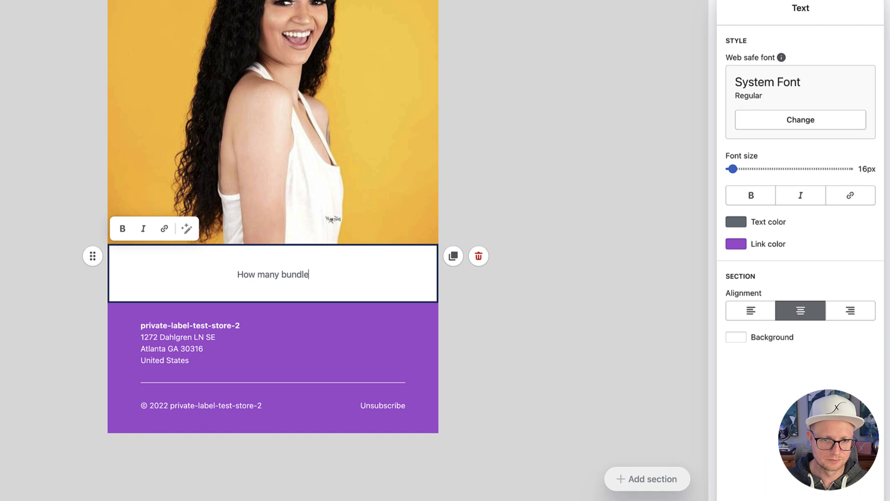
pyautogui.write('s do I need')
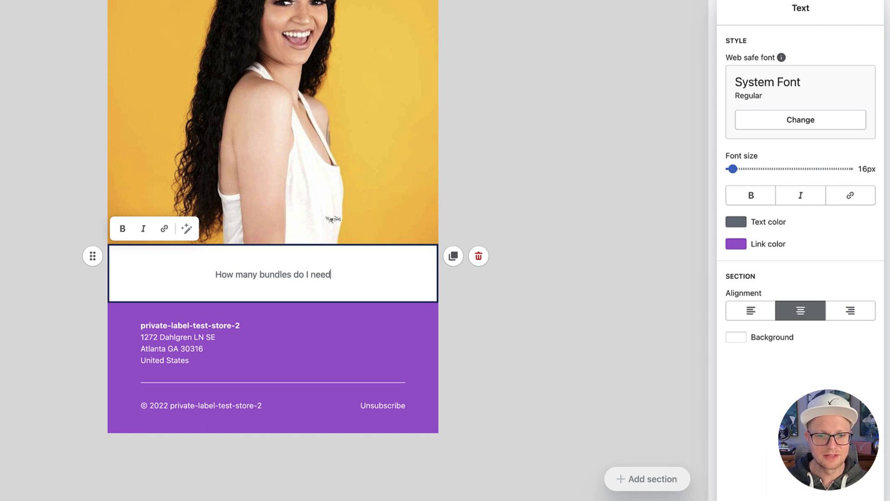
pyautogui.write('?')
pyautogui.press('Return')
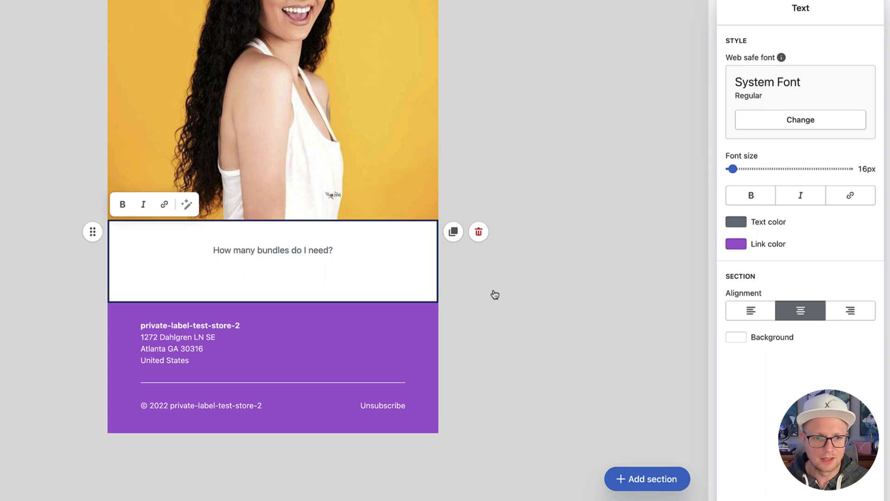
pyautogui.scroll(2, 309, 265)
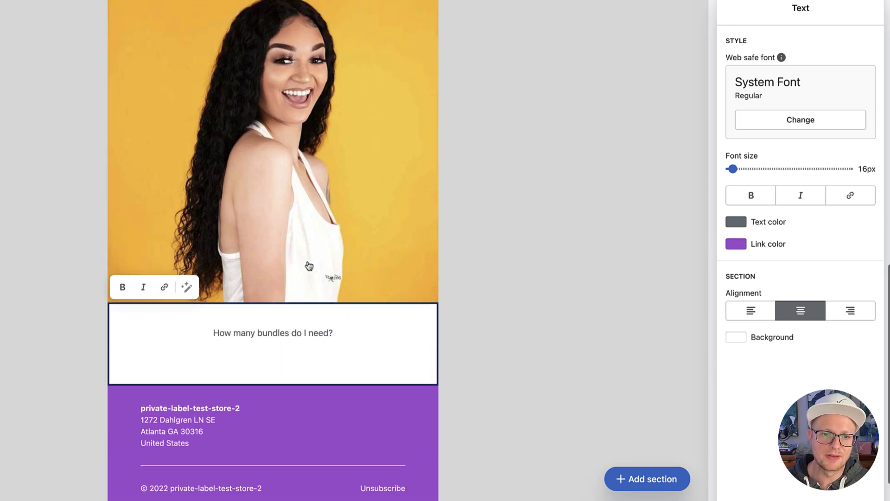
pyautogui.scroll(5, 308, 266)
pyautogui.scroll(5, 306, 273)
pyautogui.scroll(3, 301, 297)
pyautogui.scroll(4, 296, 310)
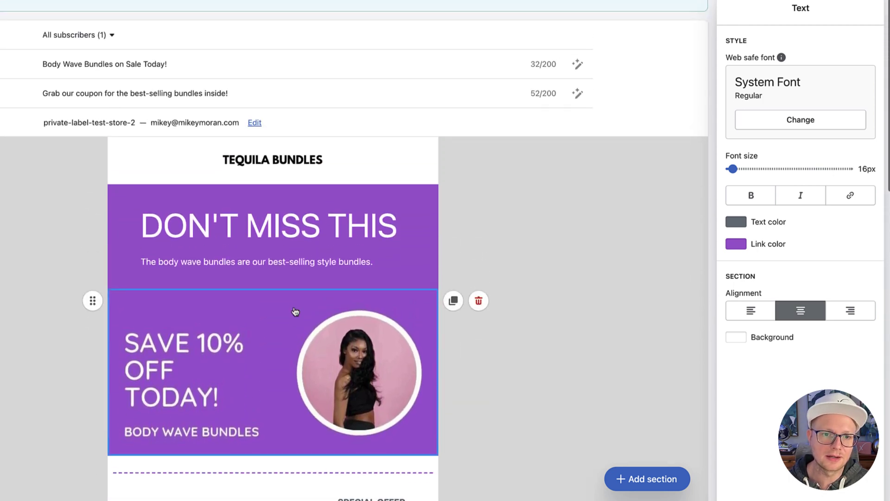
pyautogui.scroll(1, 295, 311)
pyautogui.scroll(-1, 273, 293)
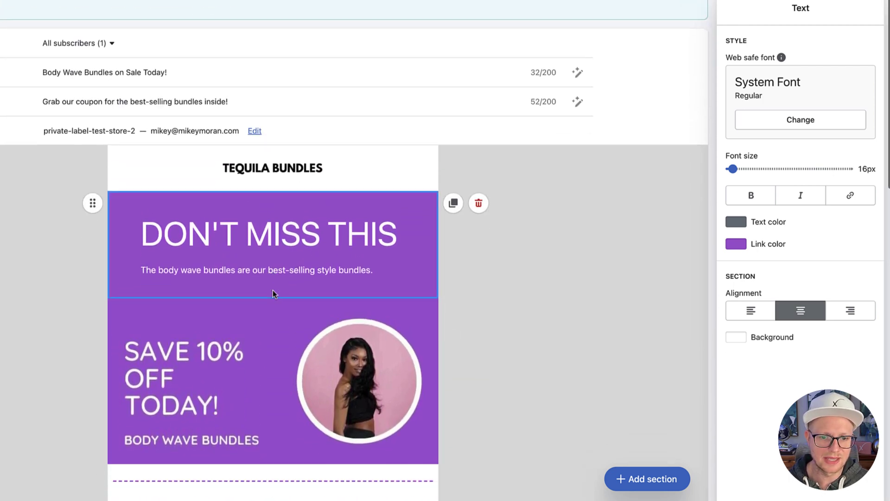
pyautogui.scroll(-4, 272, 294)
pyautogui.scroll(-1, 278, 155)
pyautogui.scroll(-3, 278, 160)
pyautogui.scroll(-2, 277, 166)
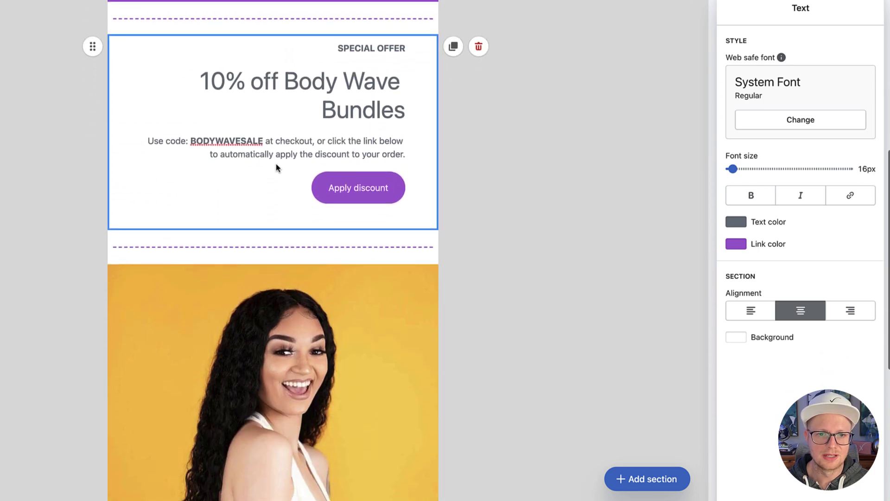
pyautogui.scroll(-2, 278, 168)
pyautogui.scroll(-2, 278, 168)
pyautogui.scroll(-3, 245, 338)
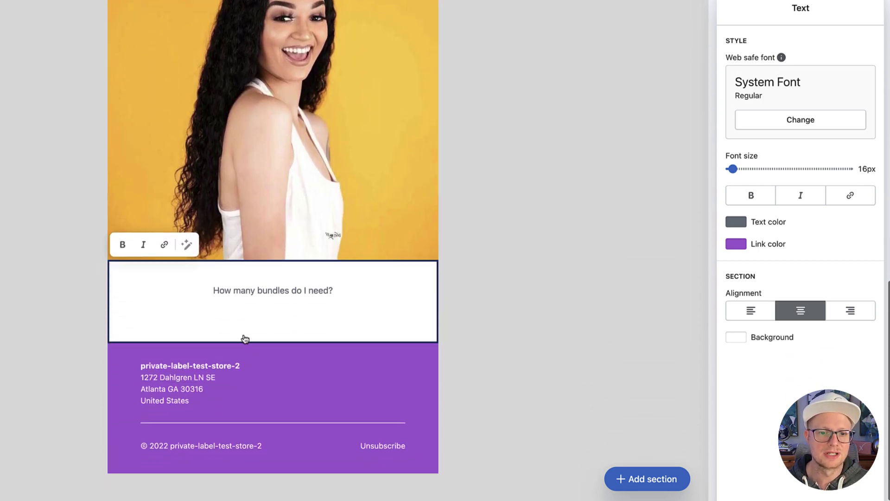
pyautogui.scroll(4, 531, 219)
pyautogui.scroll(2, 534, 215)
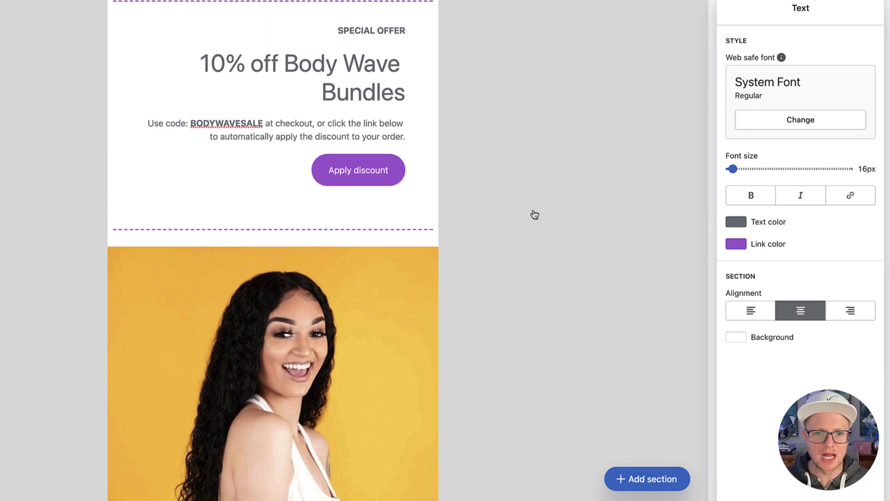
pyautogui.scroll(-2, 535, 214)
pyautogui.scroll(-3, 511, 263)
pyautogui.scroll(-2, 479, 258)
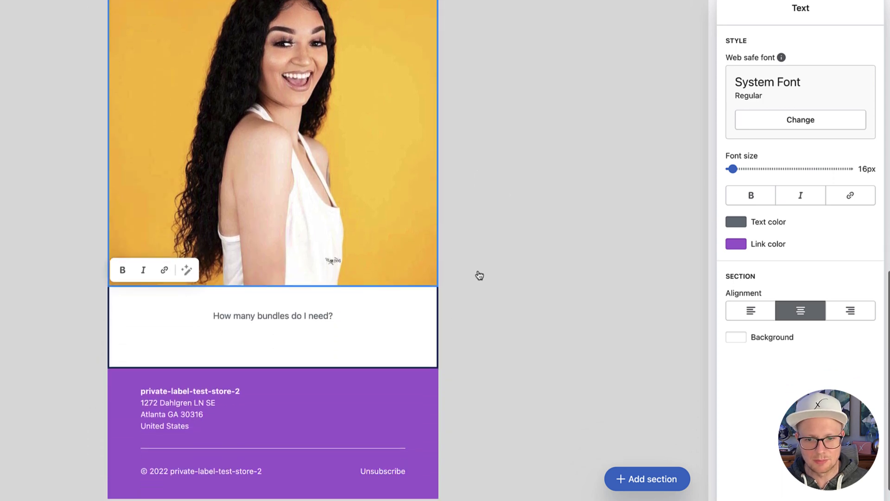
pyautogui.scroll(3, 522, 352)
pyautogui.scroll(4, 524, 350)
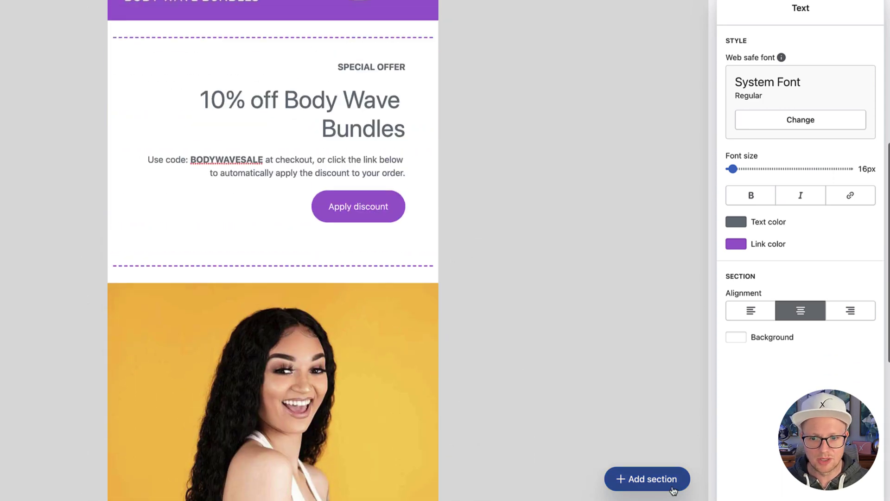
# Step: Add a divider above the model photo, then delete the extra grey divider again
pyautogui.click(656, 480)
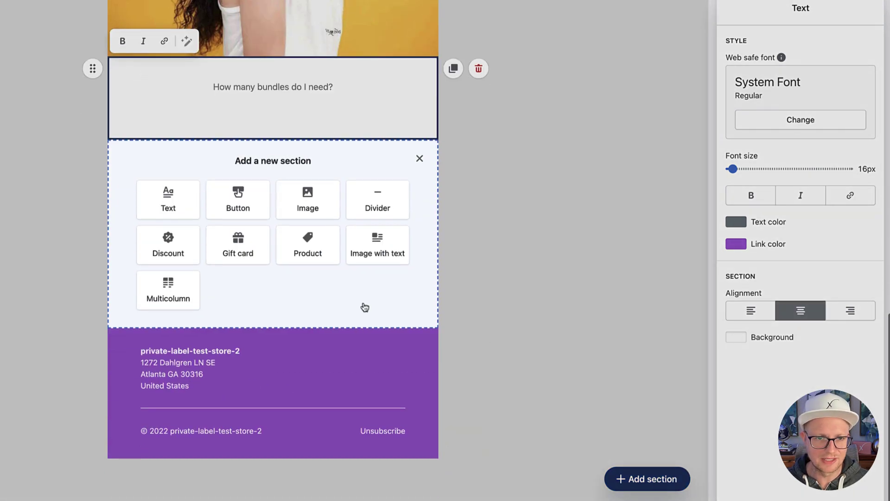
pyautogui.click(374, 199)
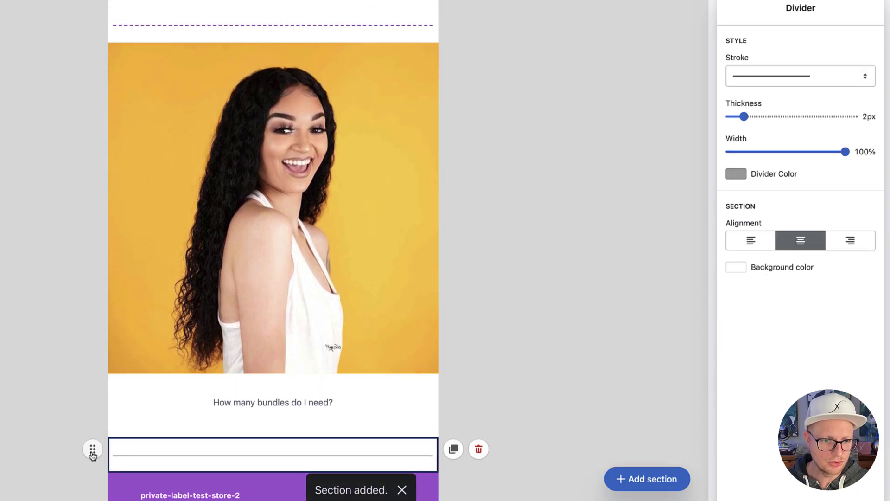
pyautogui.moveTo(91, 450); pyautogui.dragTo(141, 57)
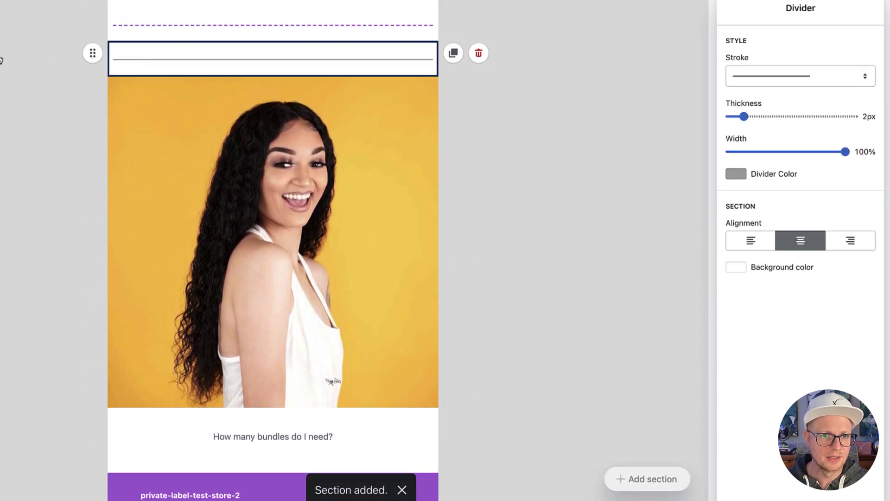
pyautogui.click(34, 128)
pyautogui.scroll(2, 113, 129)
pyautogui.scroll(2, 214, 156)
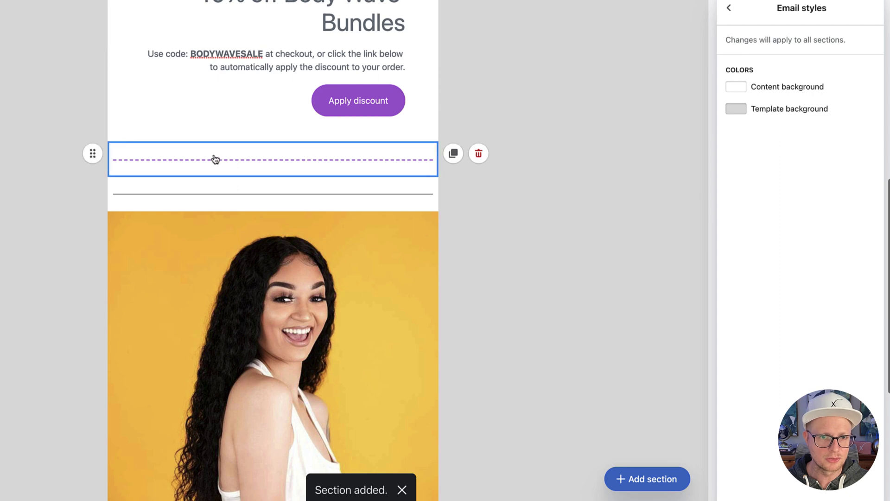
pyautogui.click(215, 160)
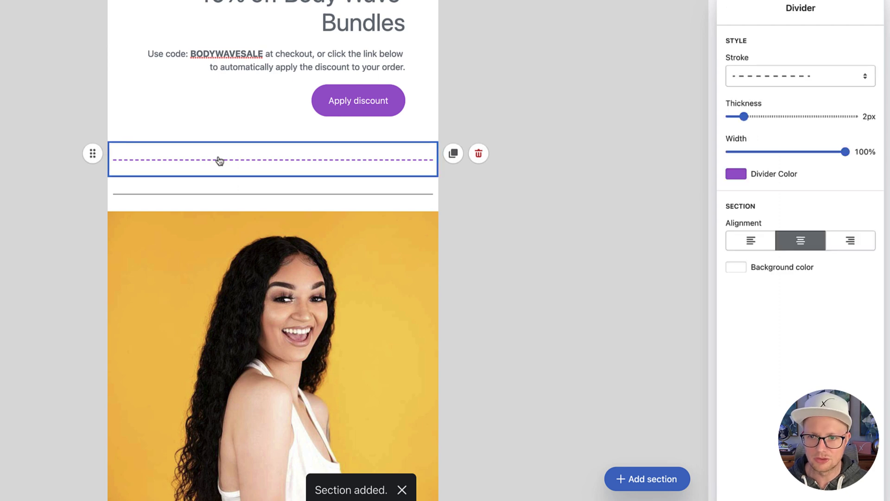
pyautogui.click(764, 74)
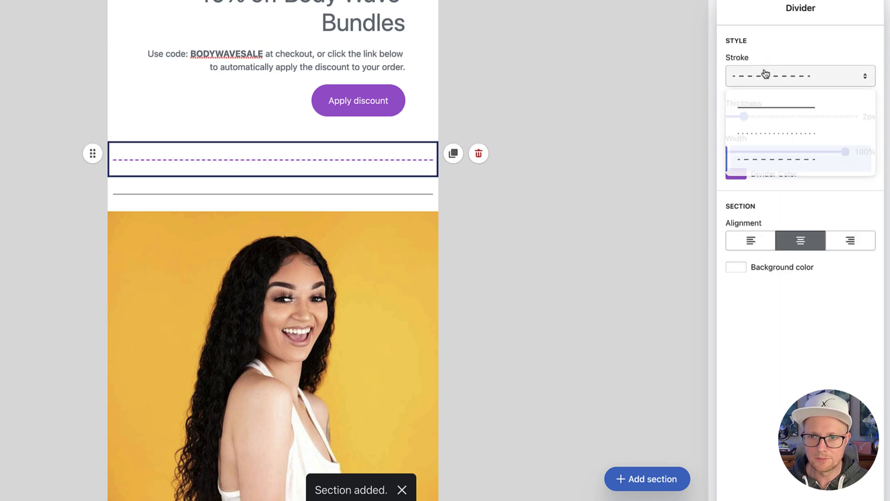
pyautogui.click(757, 111)
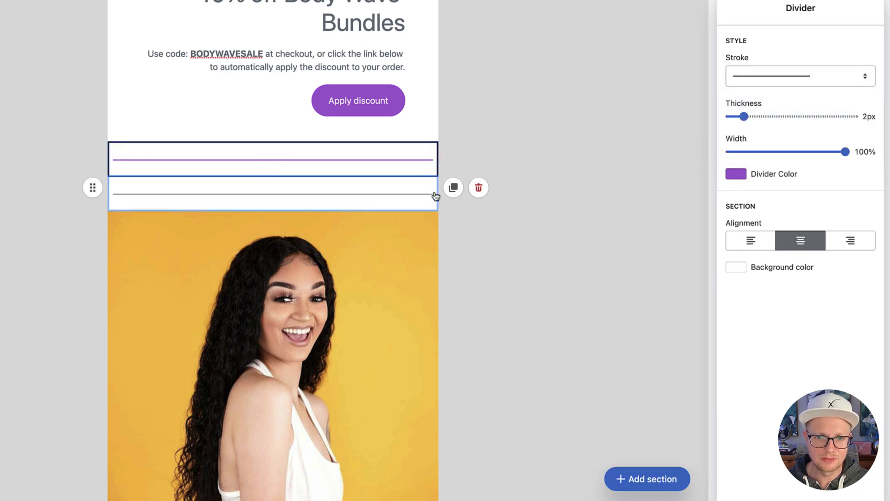
pyautogui.click(480, 188)
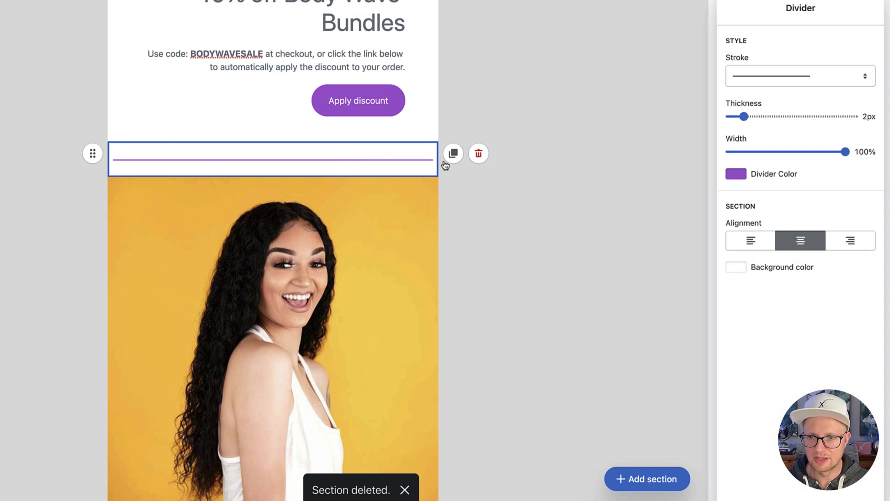
# Step: Set the purple divider's stroke to dashed and its width to 50%
pyautogui.click(779, 82)
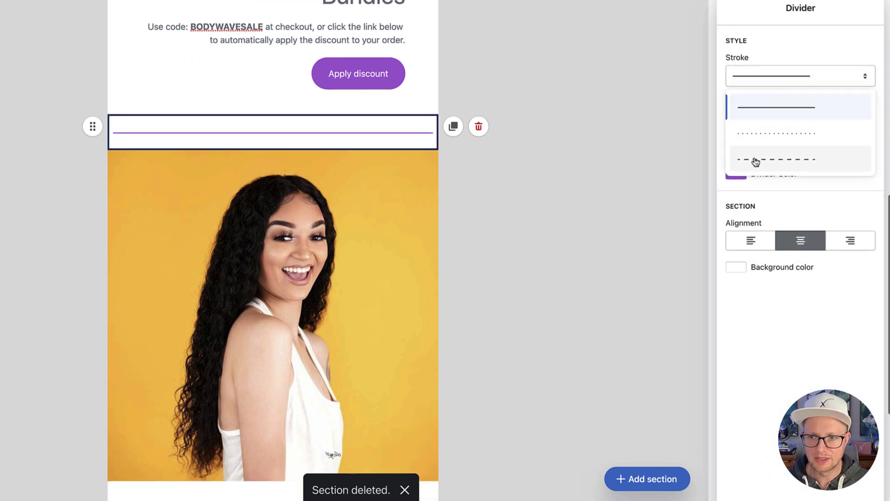
pyautogui.click(755, 160)
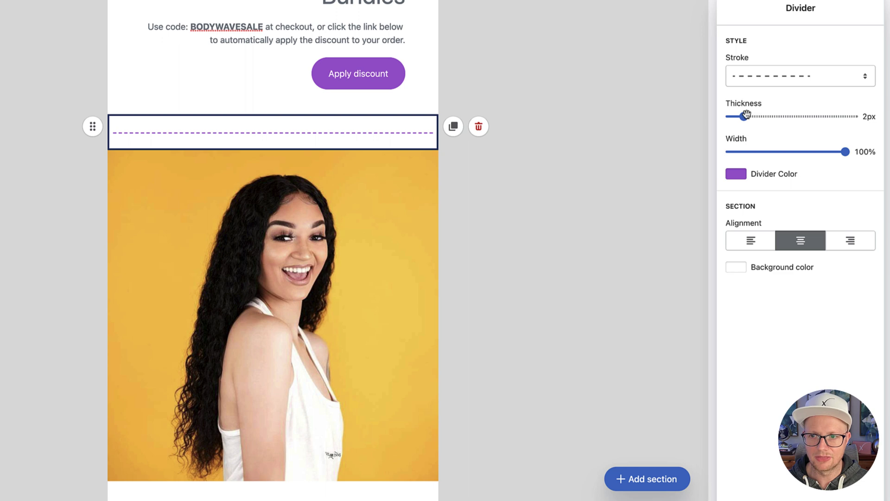
pyautogui.moveTo(845, 153); pyautogui.dragTo(817, 153)
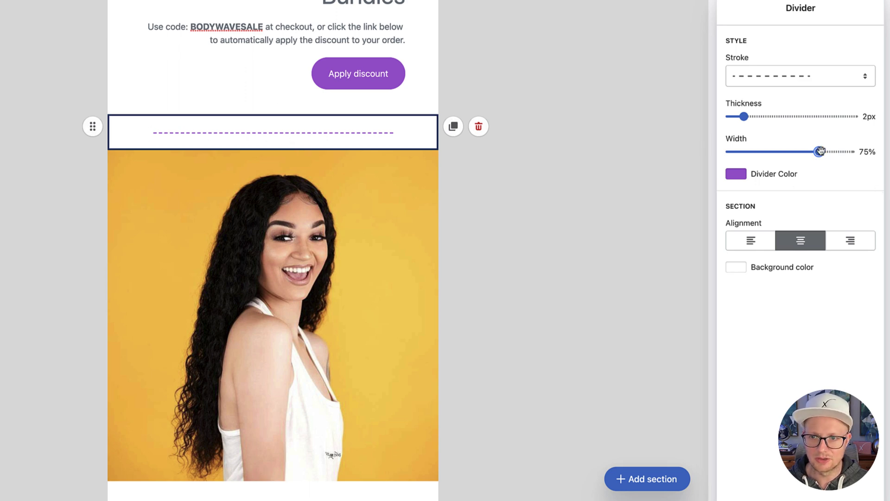
pyautogui.moveTo(820, 151)
pyautogui.mouseDown()
pyautogui.moveTo(761, 151)
pyautogui.moveTo(786, 151)
pyautogui.mouseUp()
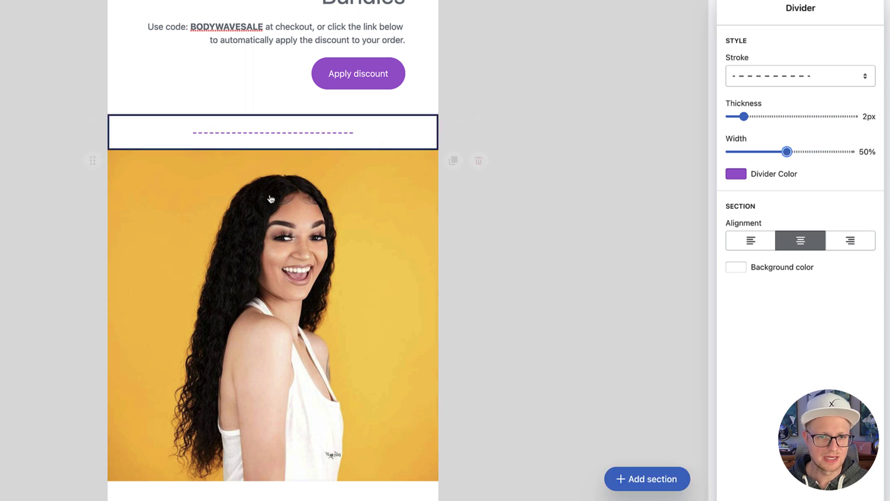
pyautogui.click(649, 210)
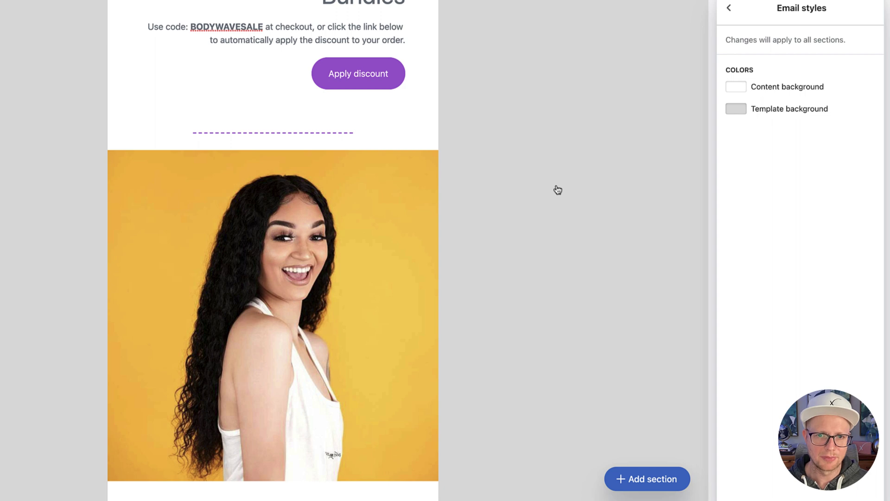
# Step: Return to the top of the draft and switch the preview device to Mobile
pyautogui.scroll(5, 548, 189)
pyautogui.scroll(3, 530, 189)
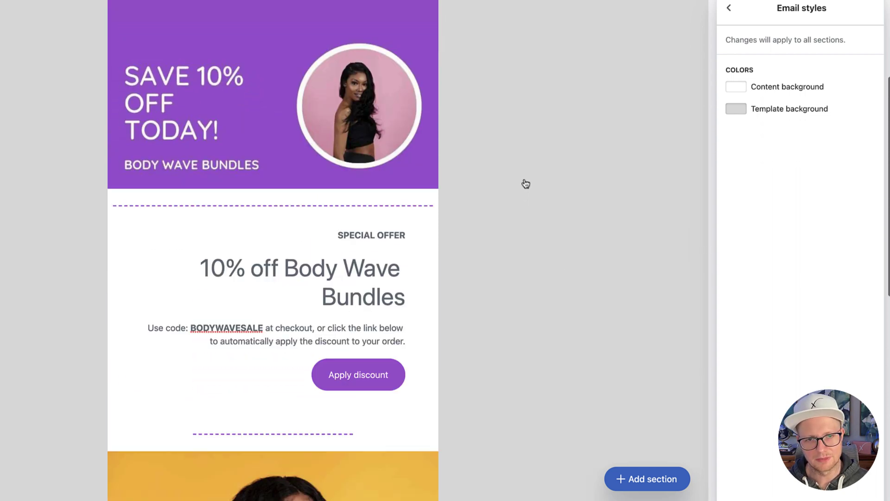
pyautogui.scroll(8, 525, 183)
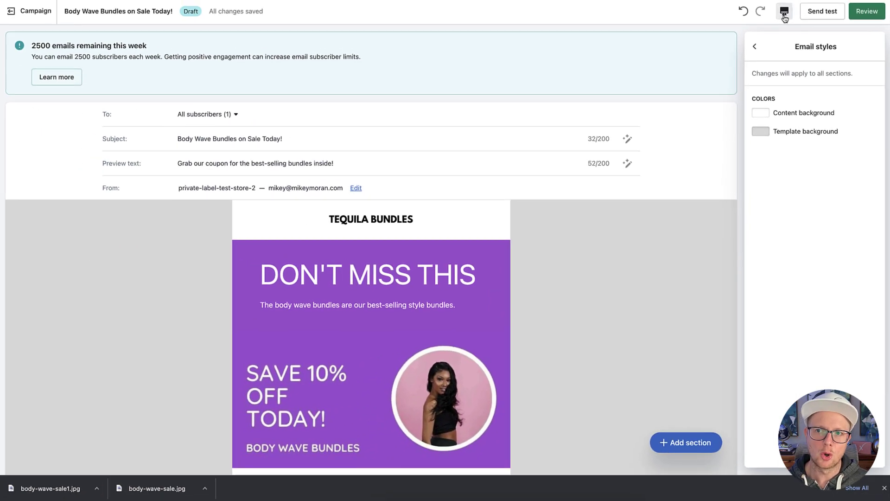
pyautogui.click(784, 11)
pyautogui.click(789, 37)
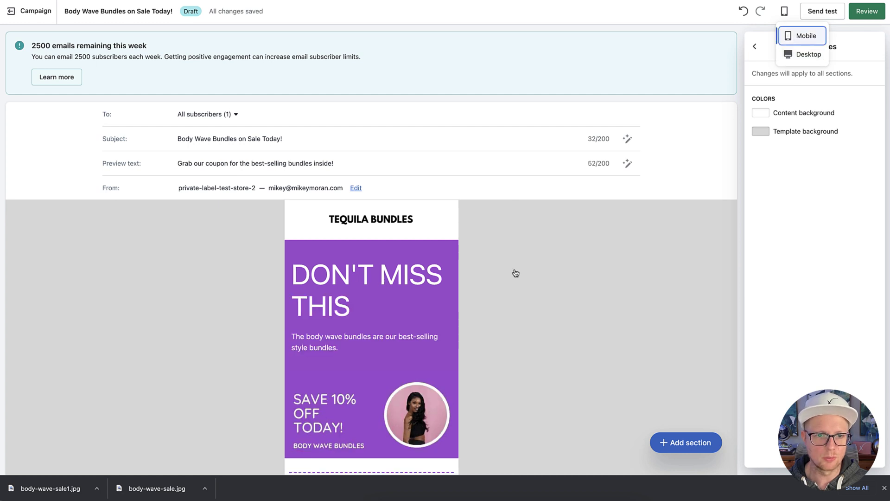
# Step: Scroll through the phone-width email, from the DON'T MISS THIS intro and sale banner down
pyautogui.scroll(-3, 515, 273)
pyautogui.scroll(-1, 519, 266)
pyautogui.scroll(-3, 548, 255)
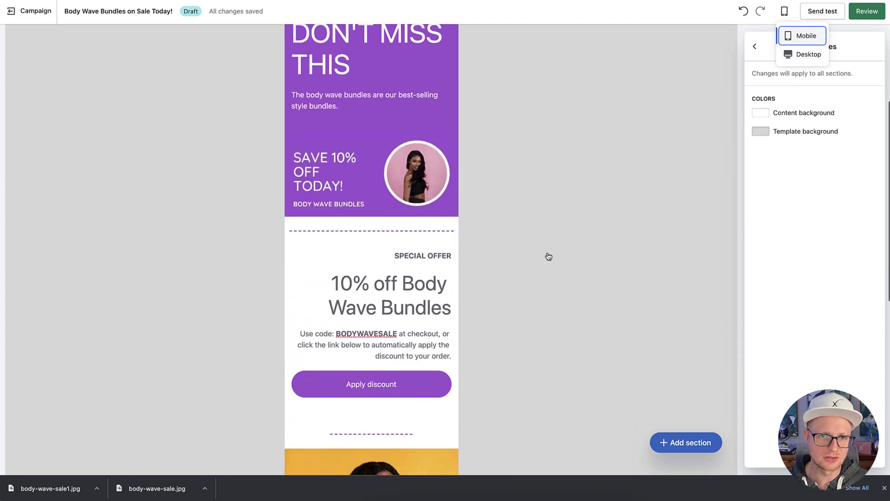
pyautogui.scroll(-1, 544, 257)
pyautogui.scroll(-2, 544, 256)
pyautogui.scroll(-3, 533, 255)
pyautogui.scroll(-2, 520, 256)
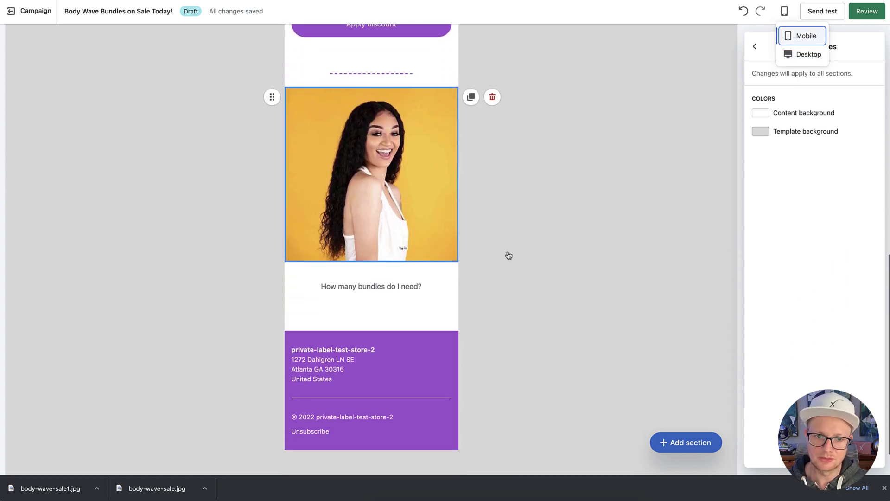
pyautogui.scroll(-1, 507, 254)
pyautogui.scroll(15, 507, 253)
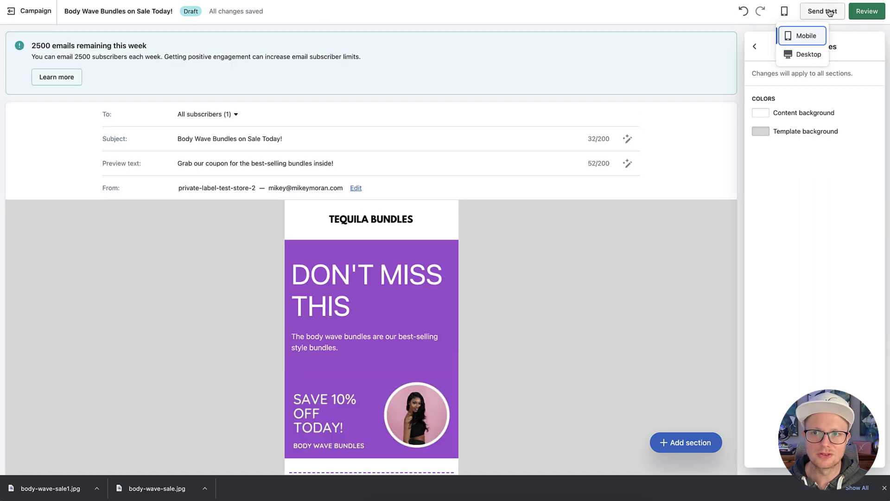